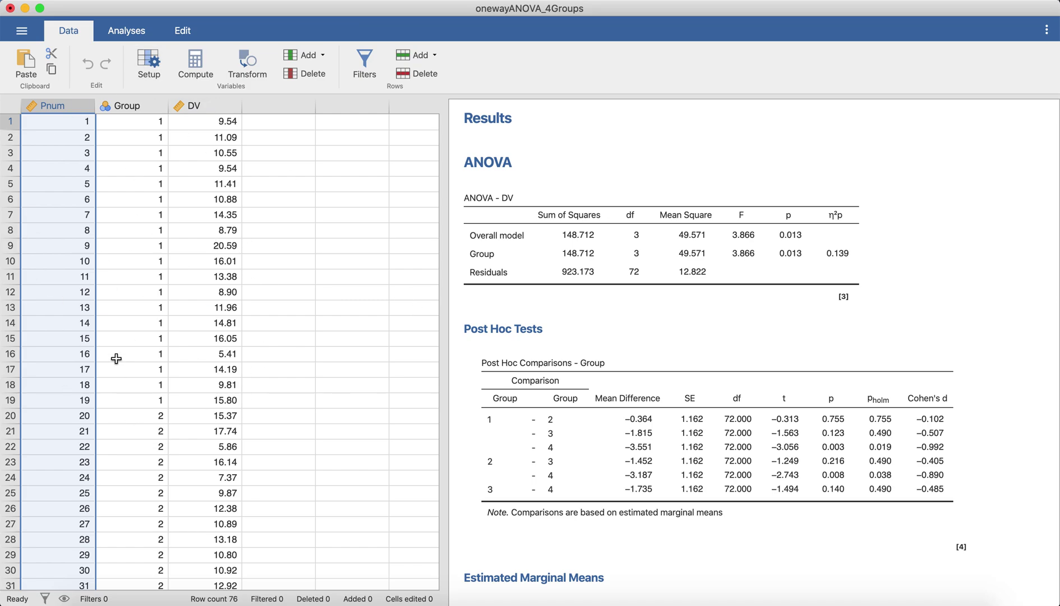
Step: Review the dataset's rows, switch to Google Sheets in Chrome, and examine the fractional contrast codes for Scenario #1
{"action": "scroll", "coordinate": [149, 244], "scroll_direction": "down", "scroll_amount": 15}
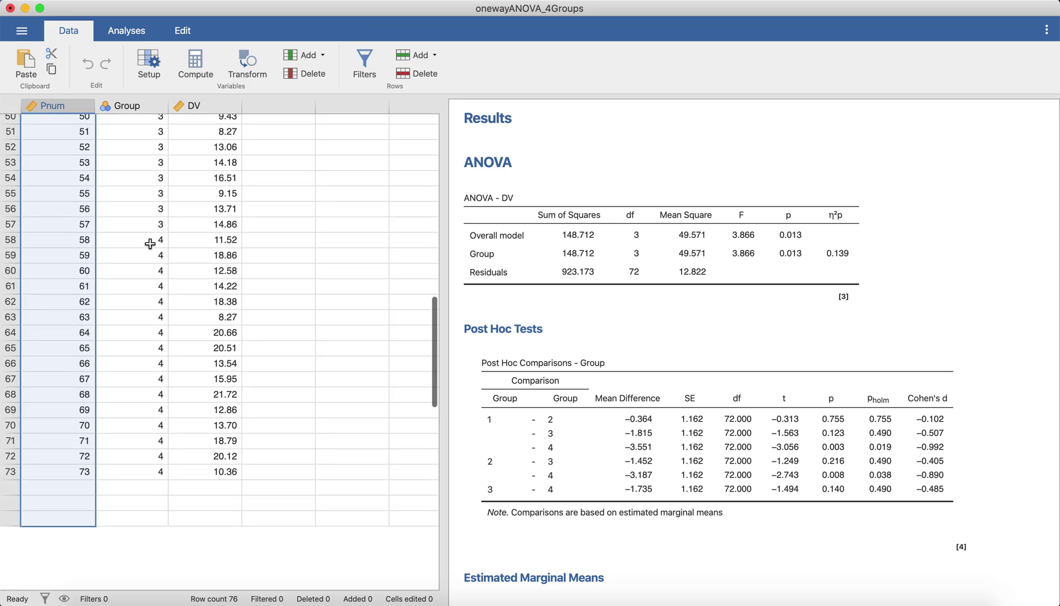
{"action": "scroll", "coordinate": [149, 241], "scroll_direction": "up", "scroll_amount": 20}
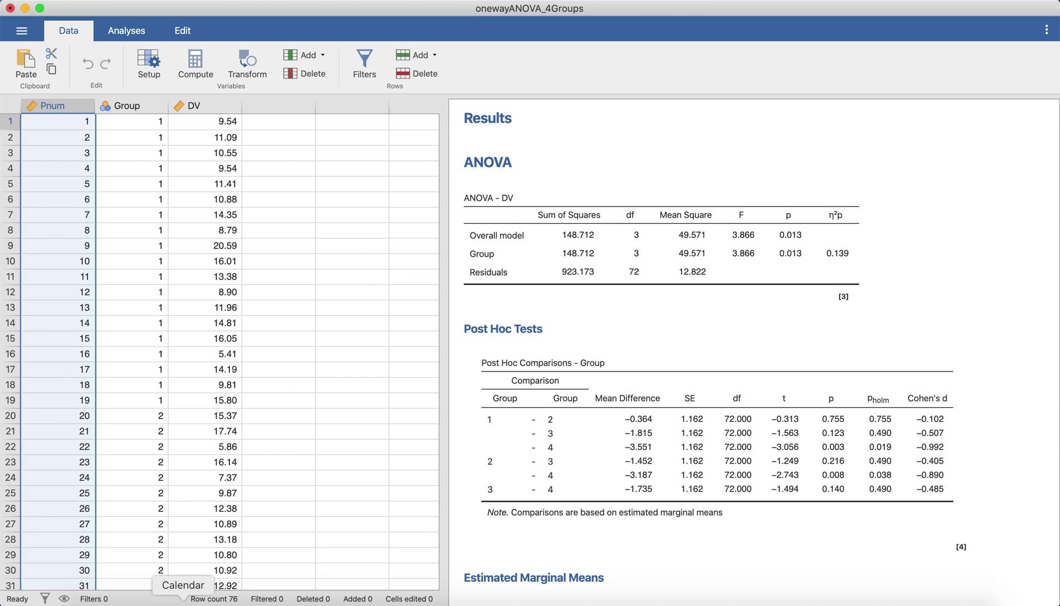
{"action": "left_click", "coordinate": [151, 600]}
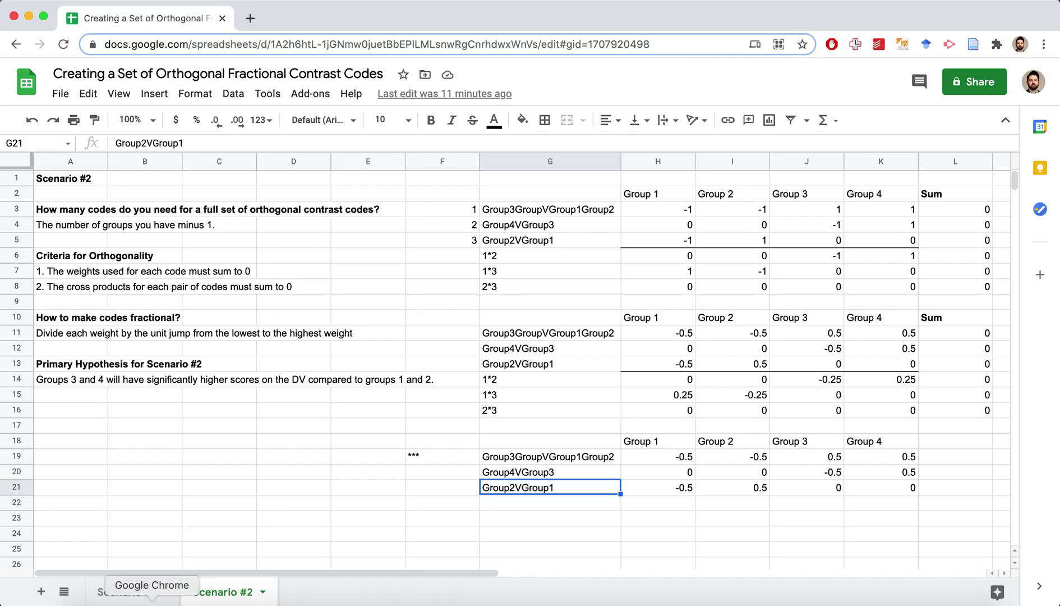
{"action": "left_click", "coordinate": [126, 591]}
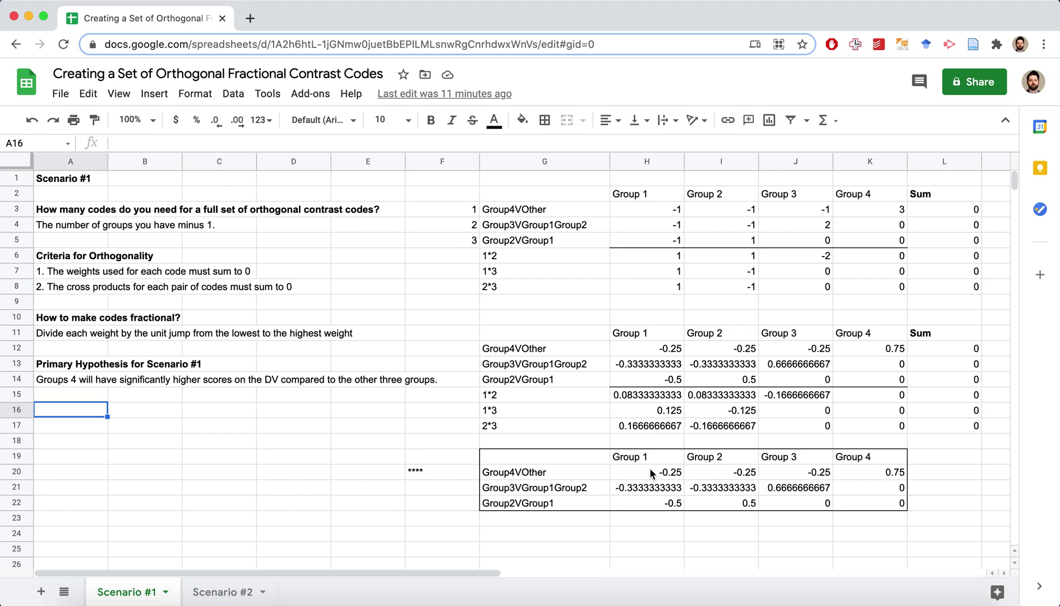
{"action": "left_click", "coordinate": [522, 485]}
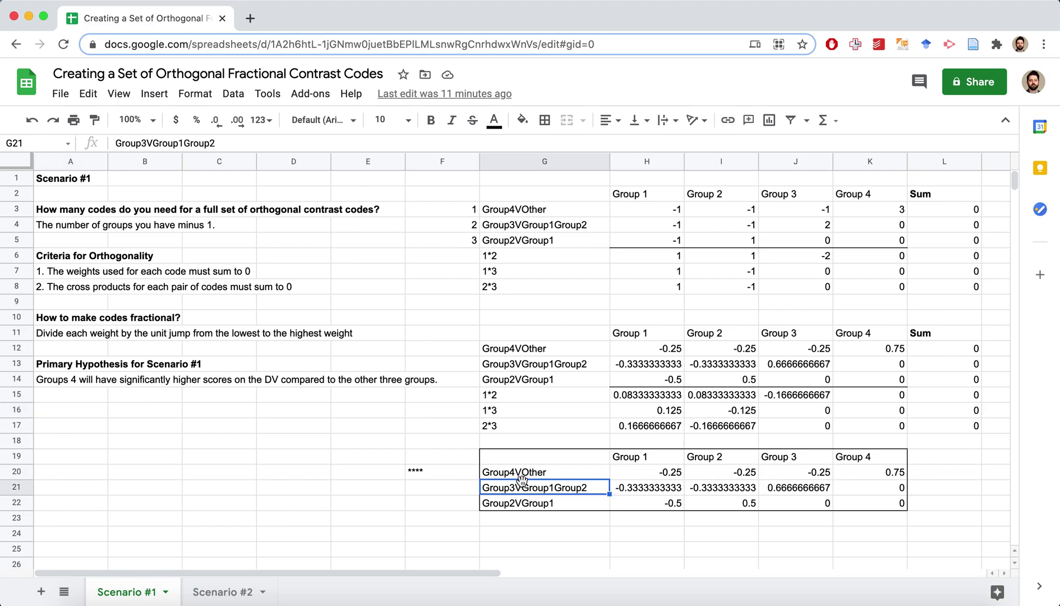
{"action": "left_click", "coordinate": [519, 473]}
{"action": "left_click", "coordinate": [531, 505], "text": "shift"}
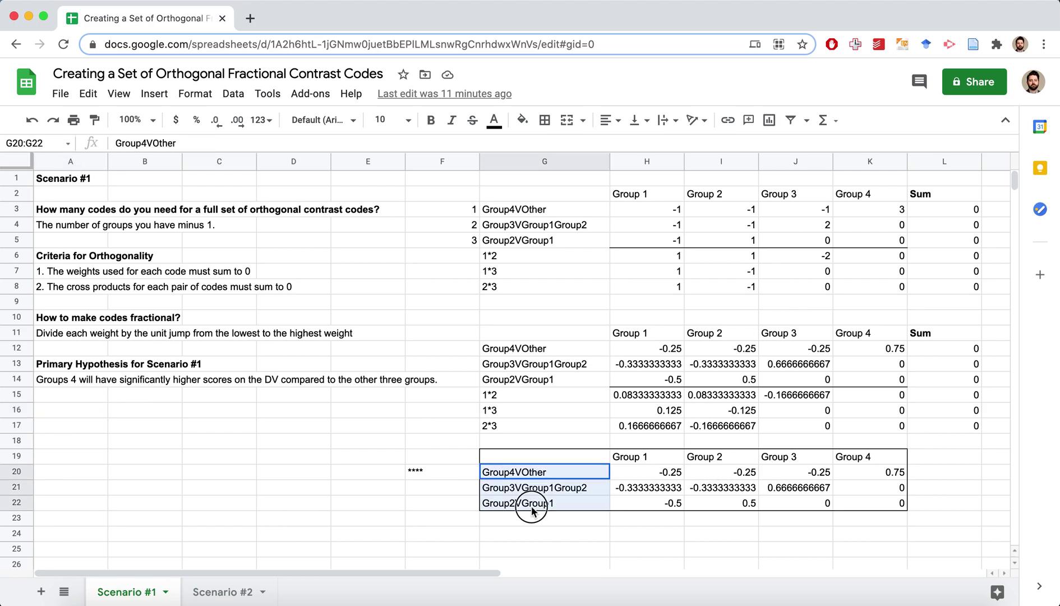
{"action": "left_click", "coordinate": [535, 531]}
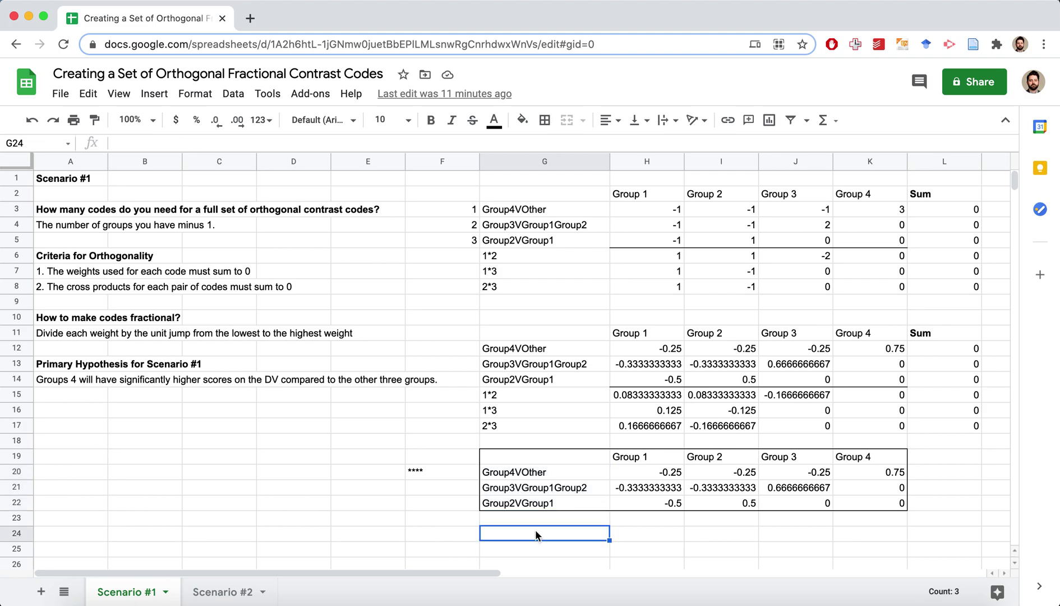
{"action": "left_click", "coordinate": [534, 478]}
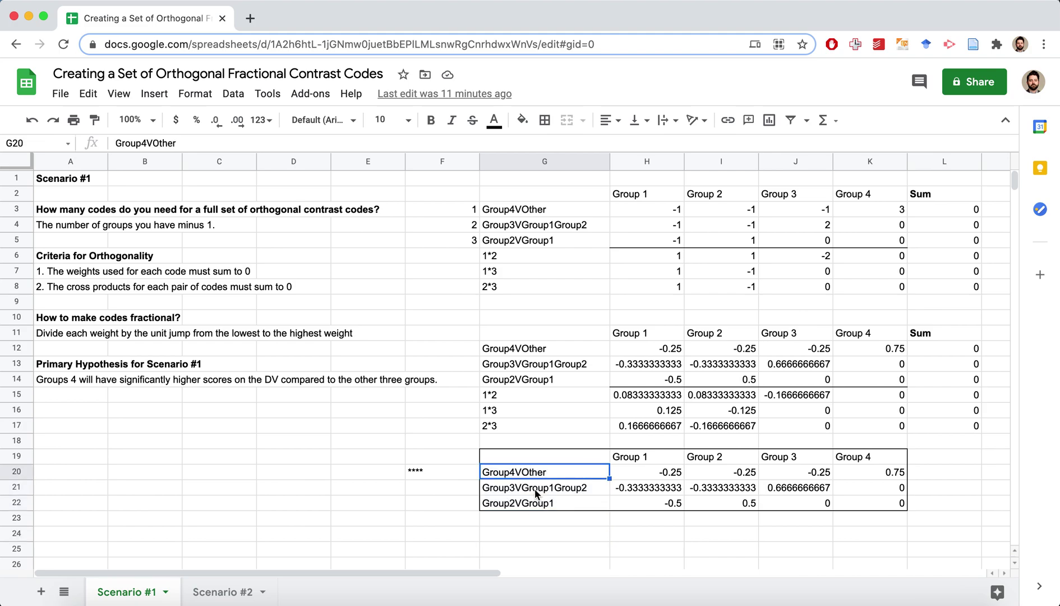
{"action": "left_click", "coordinate": [537, 501], "text": "shift"}
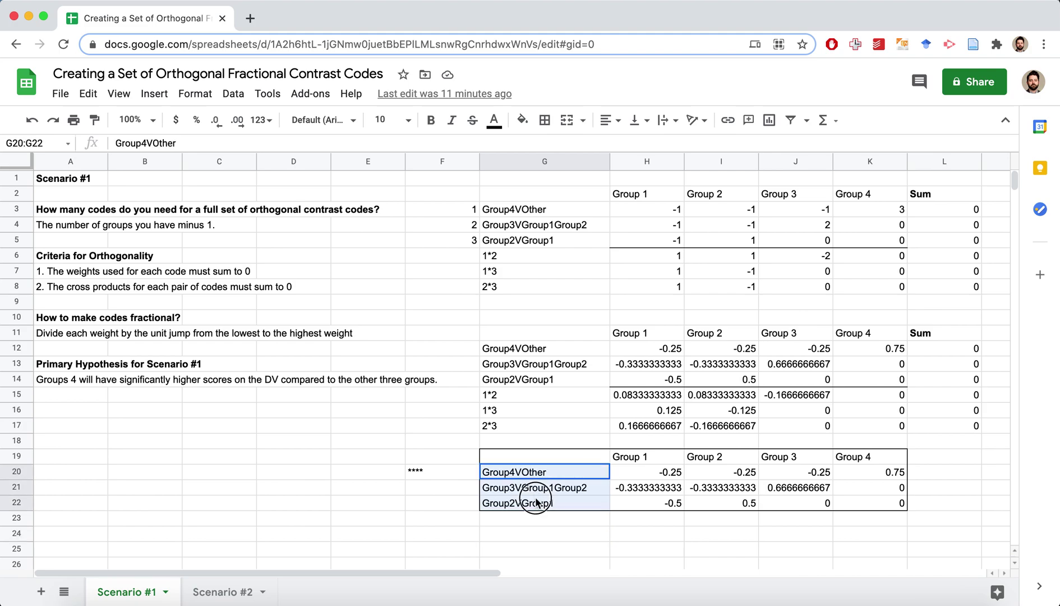
{"action": "left_click", "coordinate": [535, 532]}
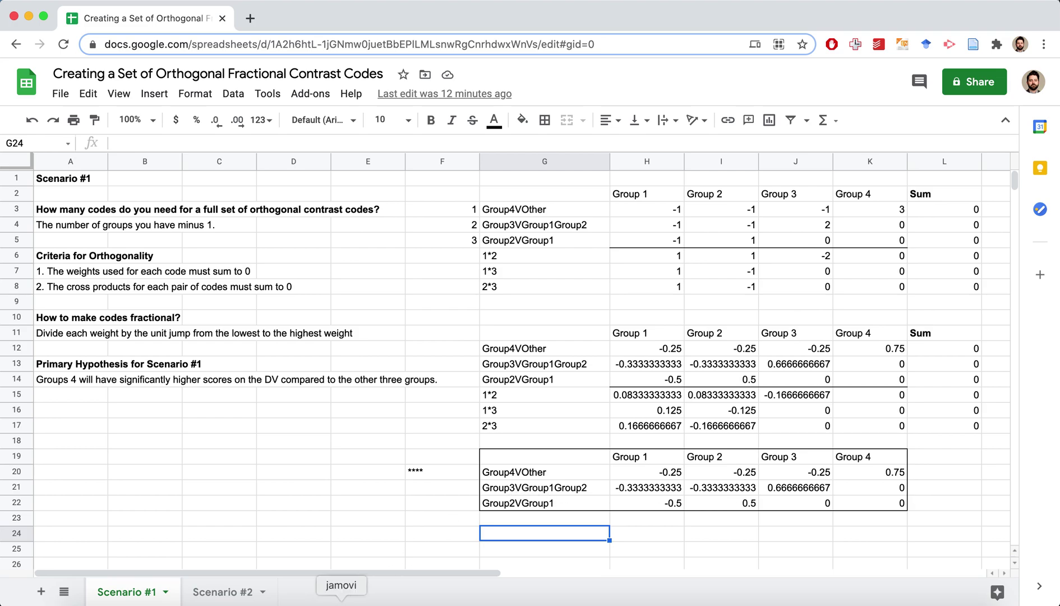
Step: Switch to jamovi and create a transformed variable named Group4VOther in the first empty column after DV
{"action": "left_click", "coordinate": [341, 601]}
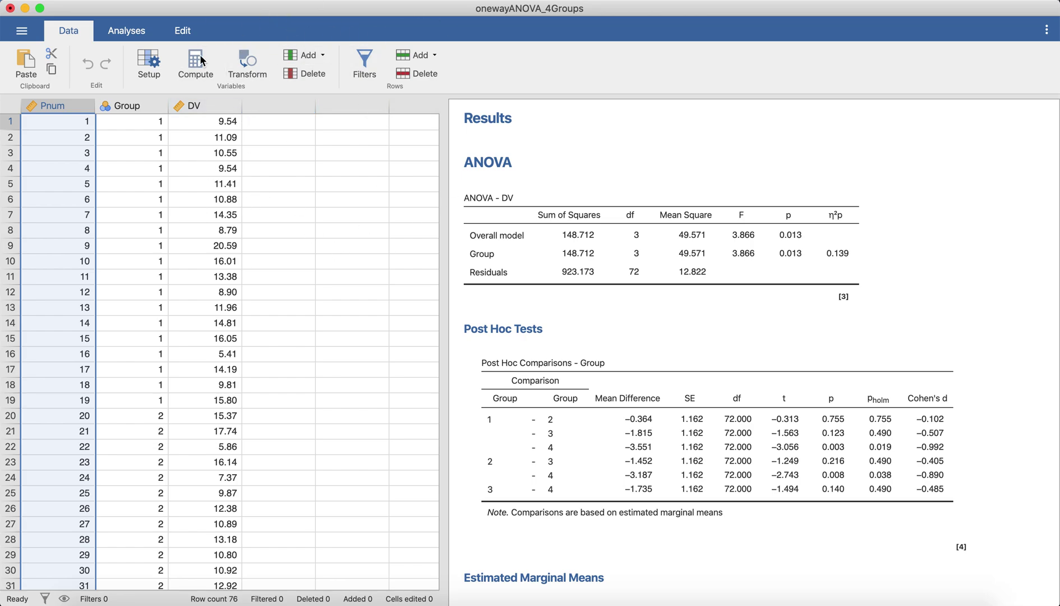
{"action": "double_click", "coordinate": [272, 108]}
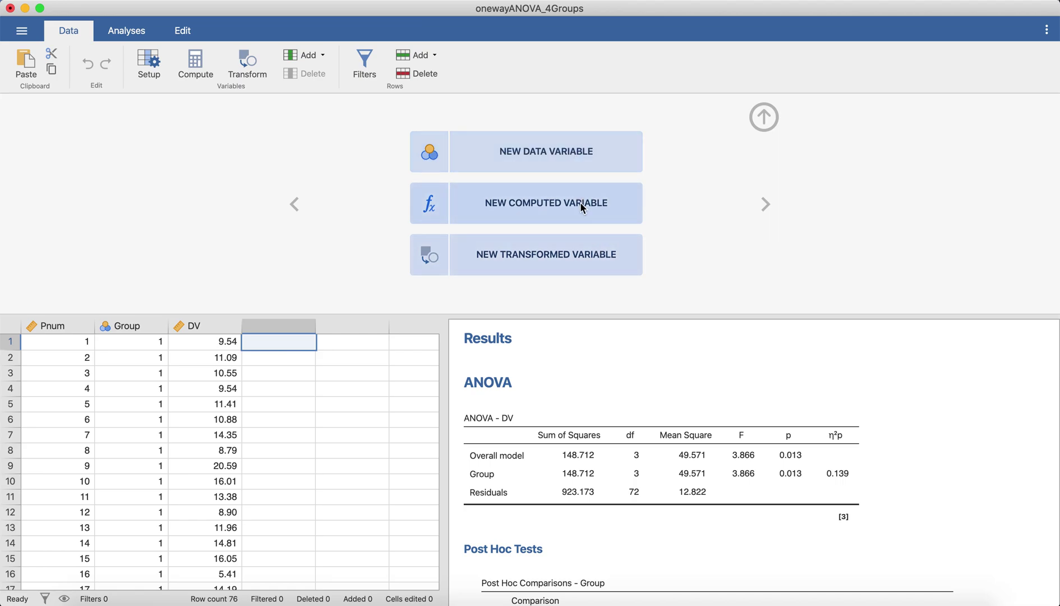
{"action": "left_click", "coordinate": [628, 272]}
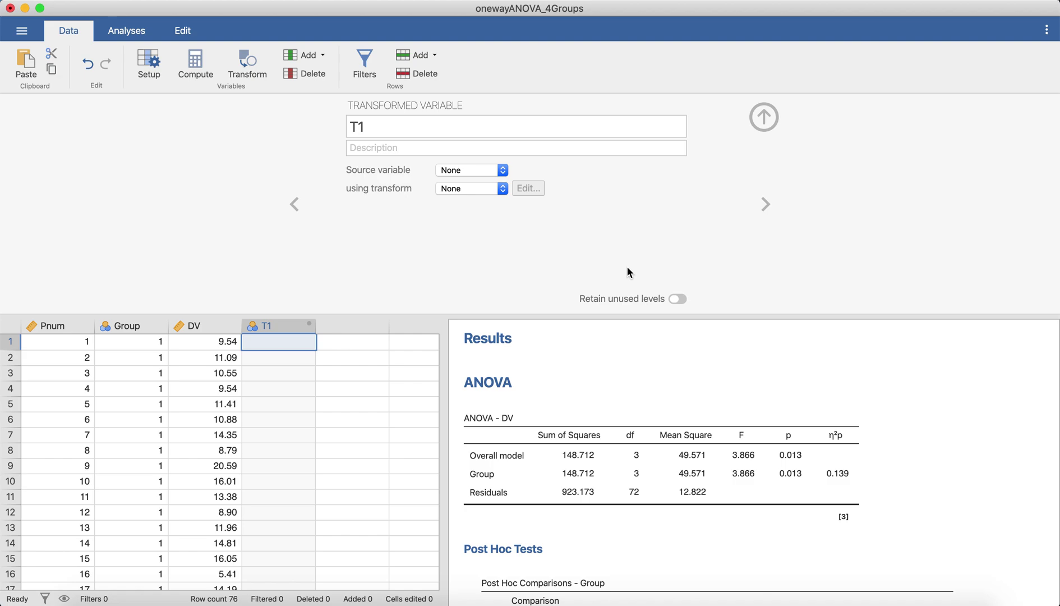
{"action": "left_click", "coordinate": [395, 126]}
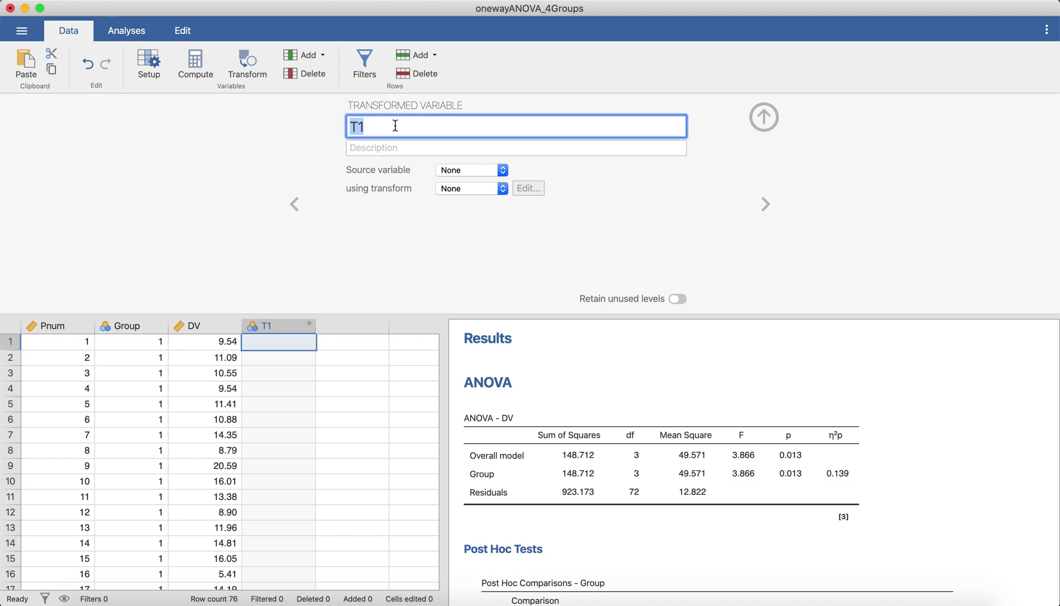
{"action": "left_click", "coordinate": [149, 597]}
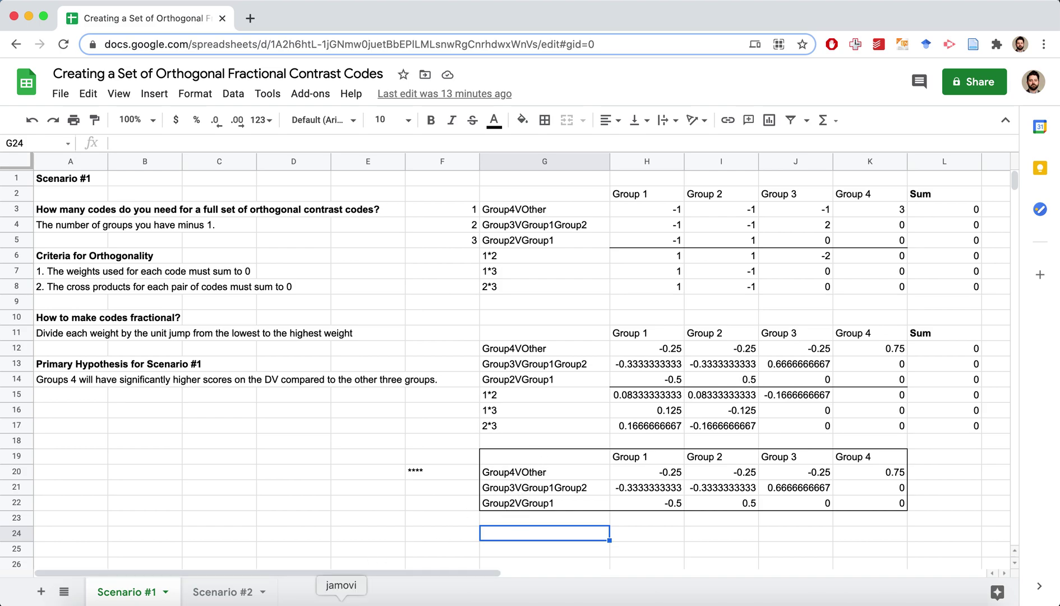
{"action": "left_click", "coordinate": [340, 601]}
{"action": "type", "text": "Group4VOther"}
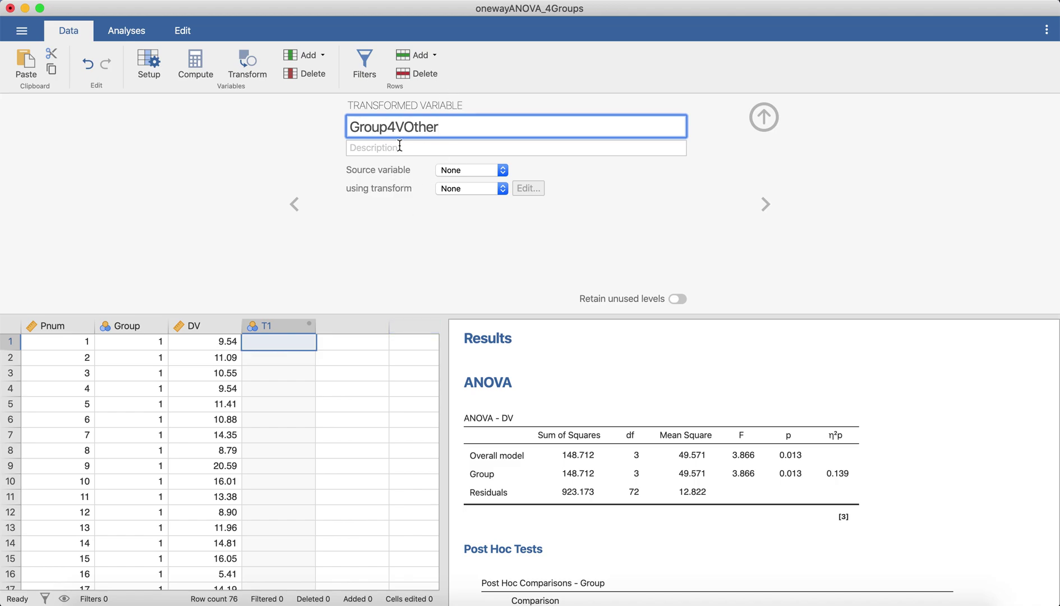
{"action": "key", "text": "Return"}
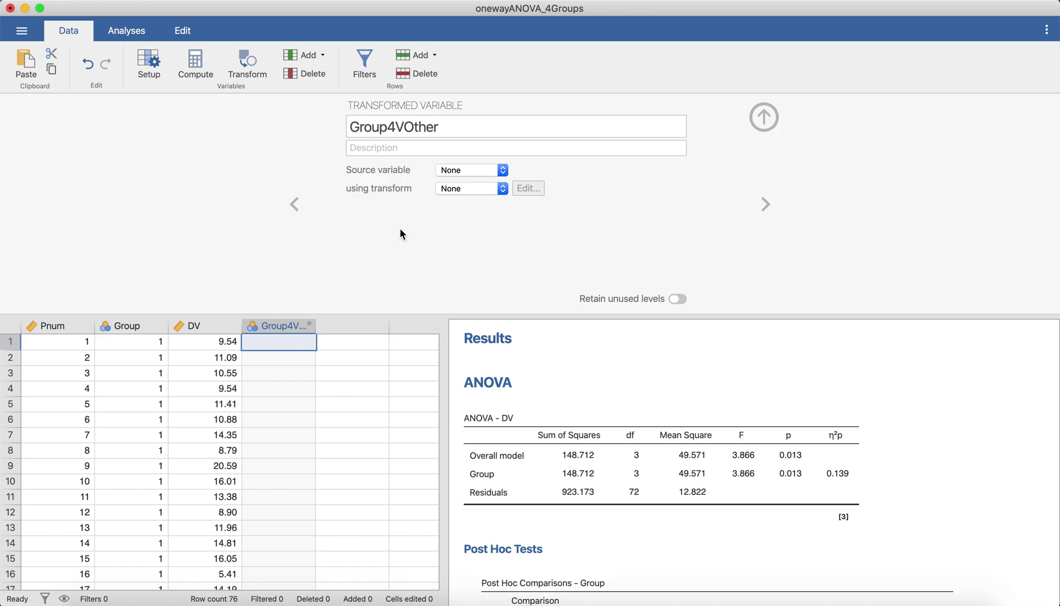
Step: Set Group as the source variable for Group4VOther and create a new transform for it
{"action": "left_click", "coordinate": [481, 175]}
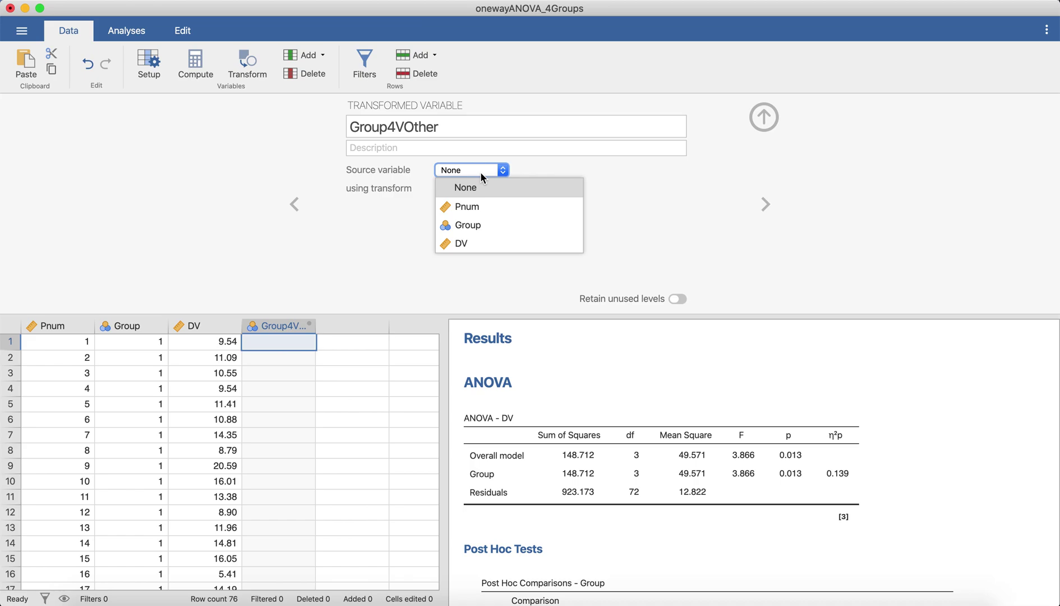
{"action": "left_click", "coordinate": [486, 230]}
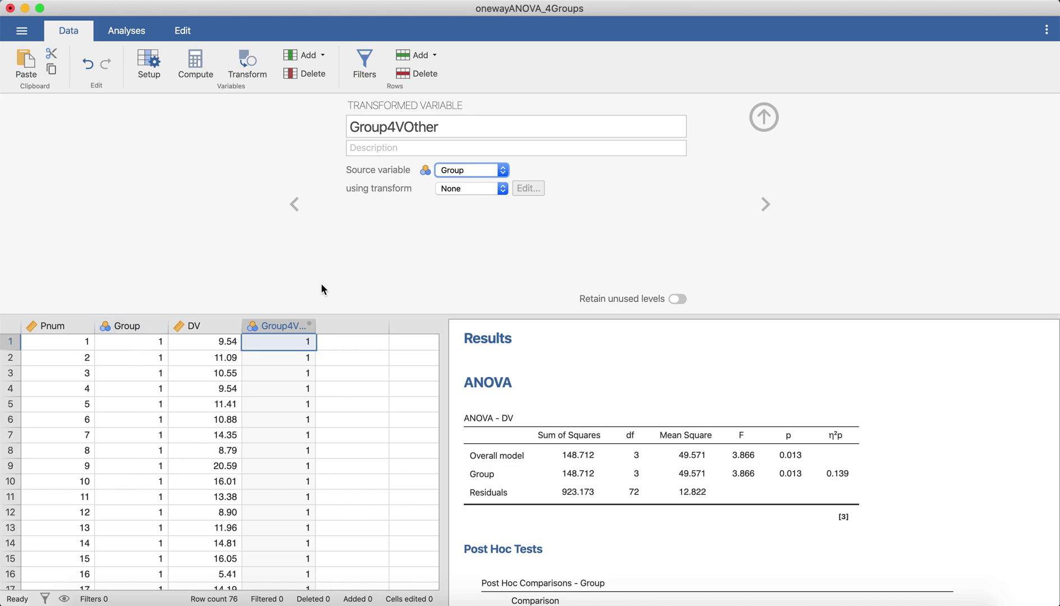
{"action": "left_click", "coordinate": [488, 189]}
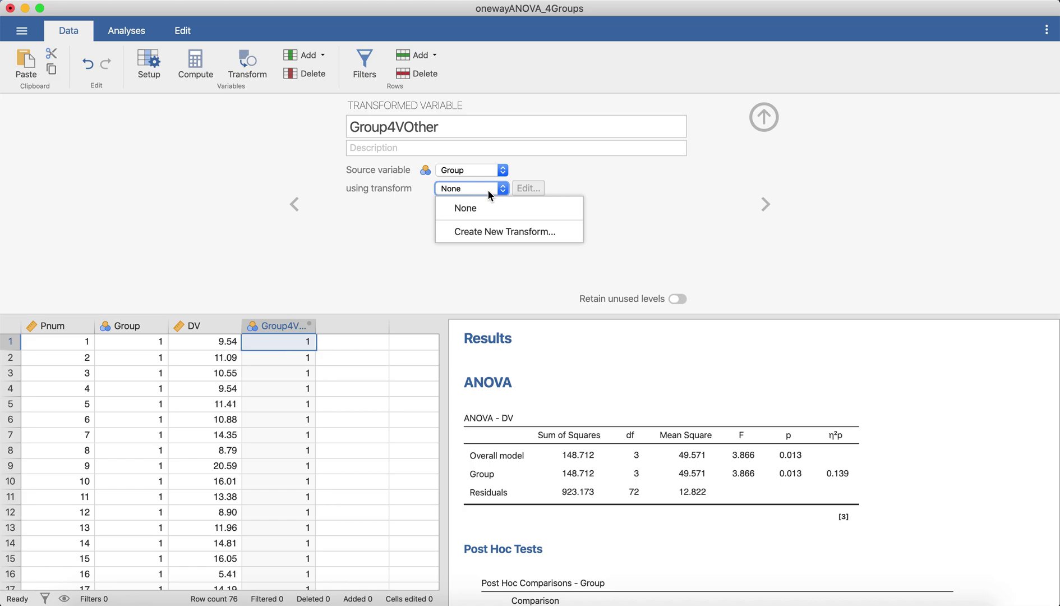
{"action": "left_click", "coordinate": [540, 233]}
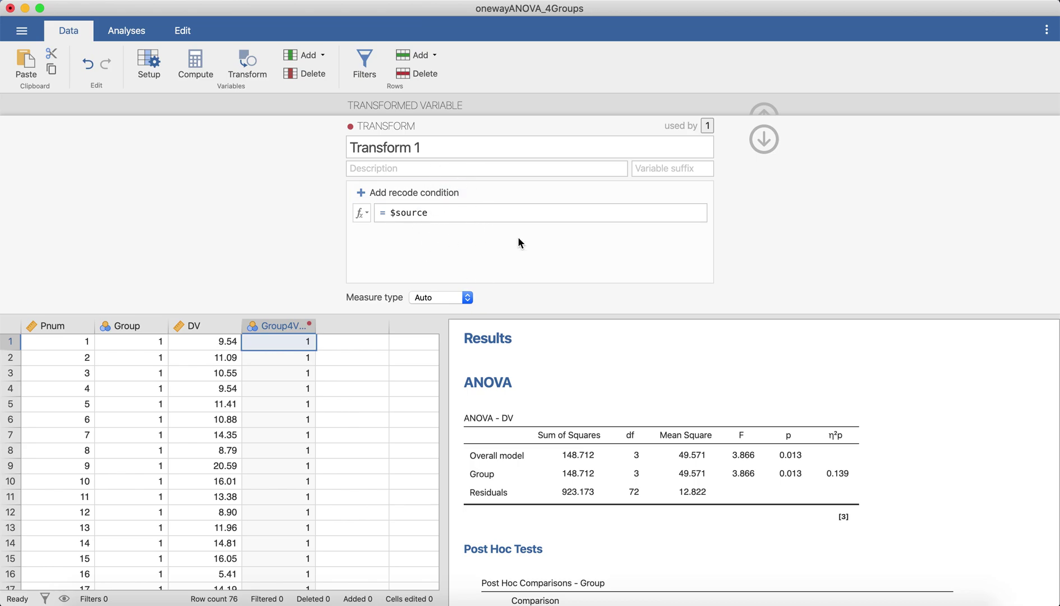
Step: Add a recode condition using -.25 when the source == 1, consulting the Group4VOther weights in Google Sheets
{"action": "left_click", "coordinate": [362, 196]}
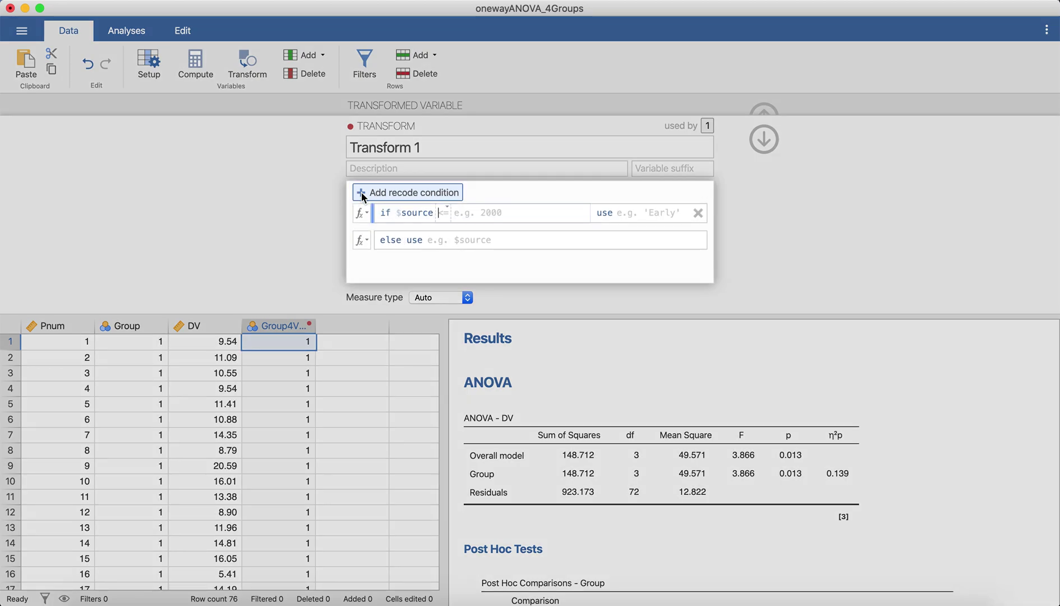
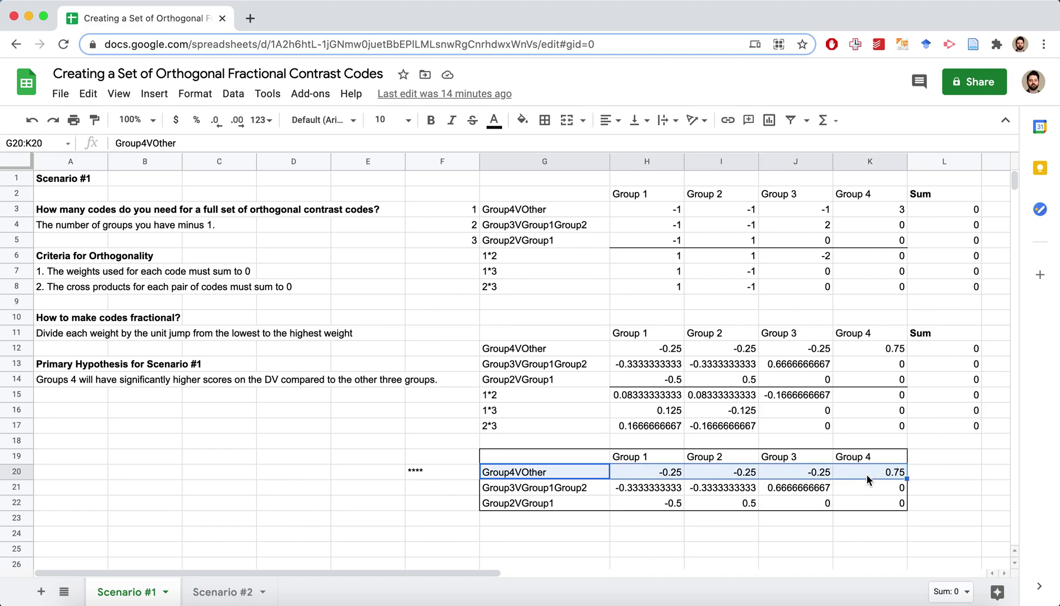
{"action": "left_click", "coordinate": [896, 474]}
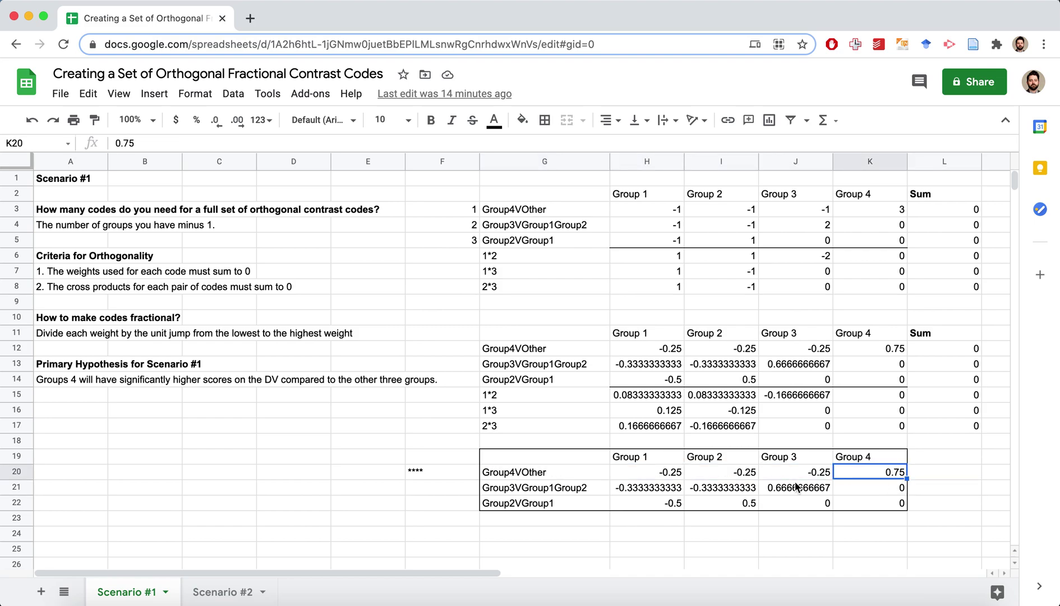
{"action": "left_click", "coordinate": [552, 476], "text": "shift"}
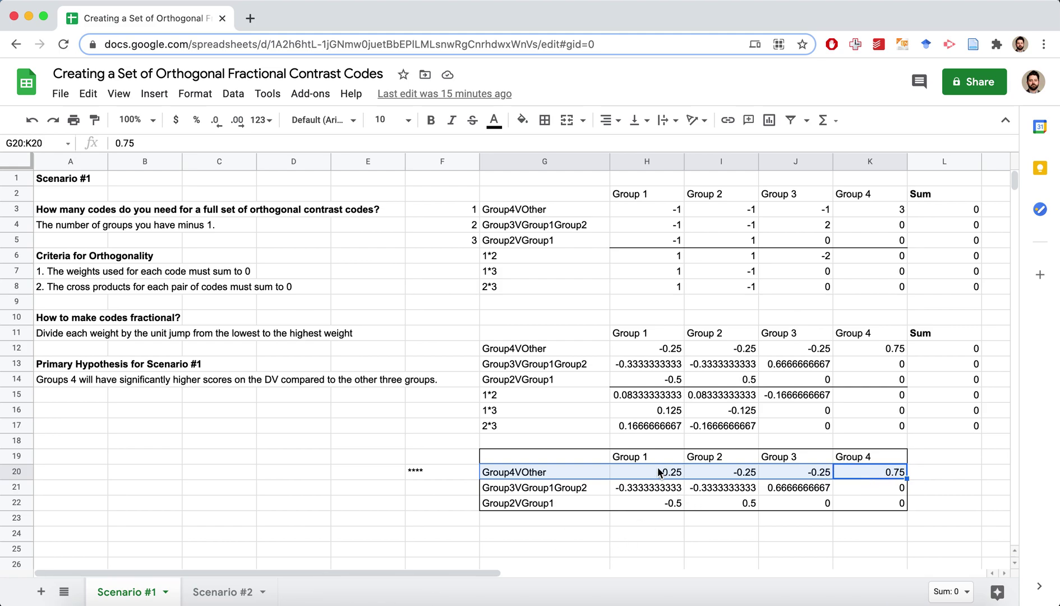
{"action": "left_click", "coordinate": [341, 601]}
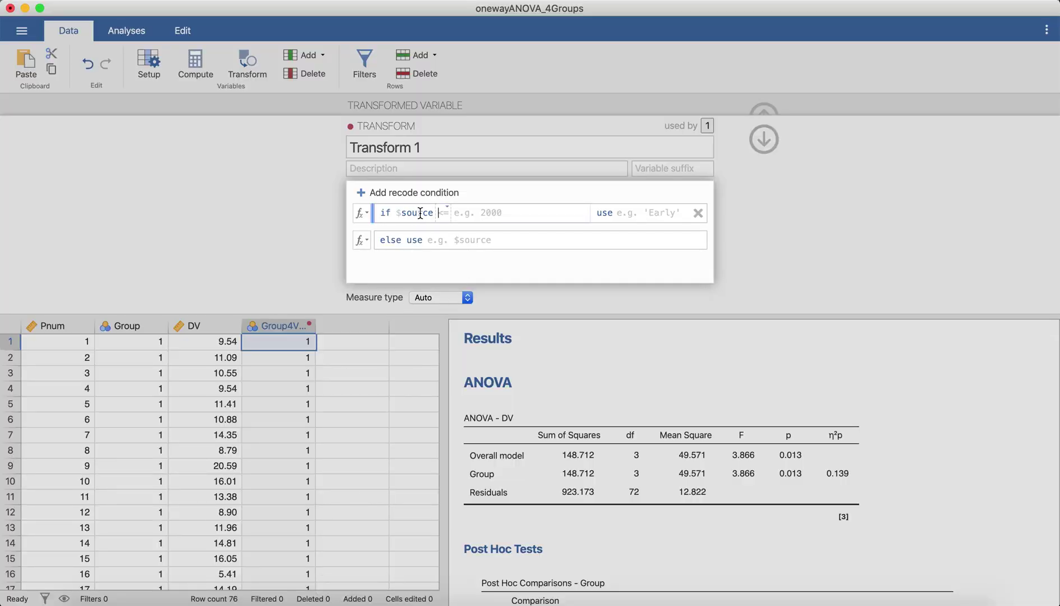
{"action": "type", "text": "== 1"}
{"action": "left_click", "coordinate": [656, 216]}
{"action": "type", "text": "-.25"}
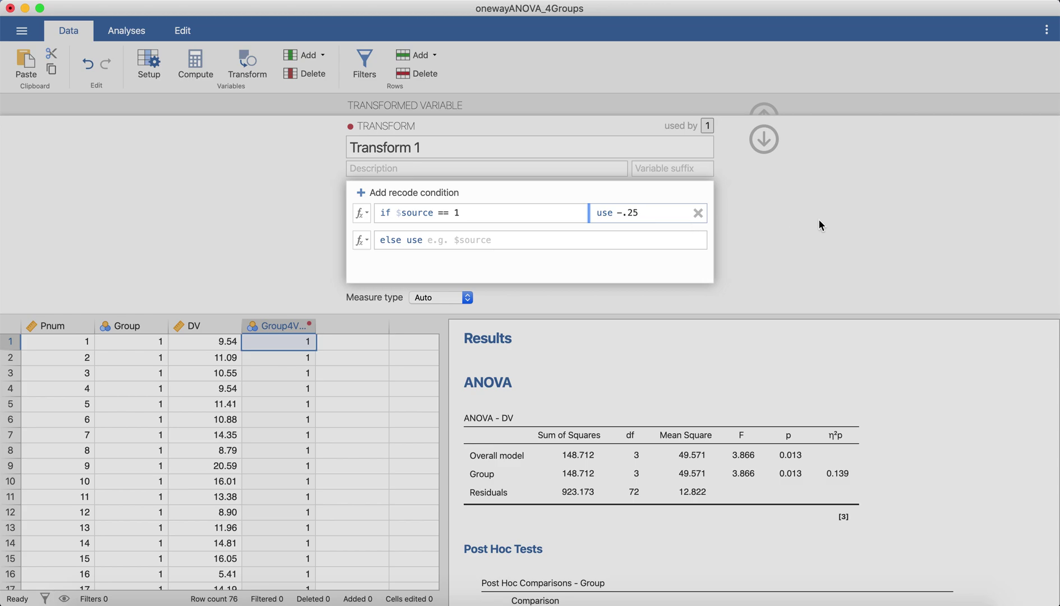
Step: Add a second recode condition to the transform that uses -.25 when the source == 2
{"action": "left_click", "coordinate": [391, 192]}
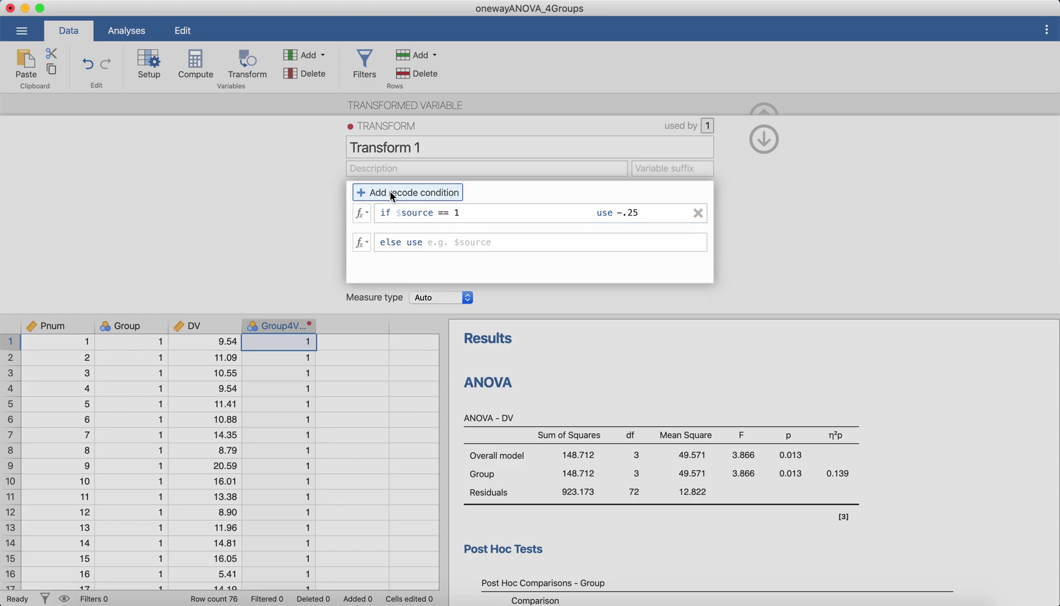
{"action": "type", "text": "="}
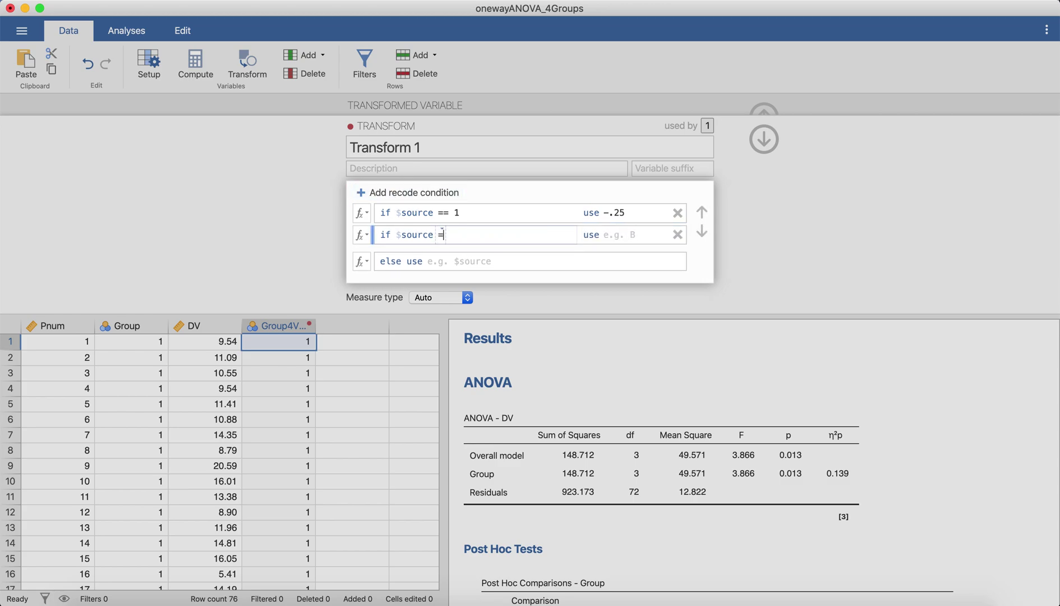
{"action": "type", "text": "= 2"}
{"action": "left_click", "coordinate": [608, 239]}
{"action": "type", "text": "-.25"}
Step: Check the Group 3 weight in Google Sheets and add a jamovi recode condition using -.25 when the source == 3
{"action": "left_click", "coordinate": [154, 594]}
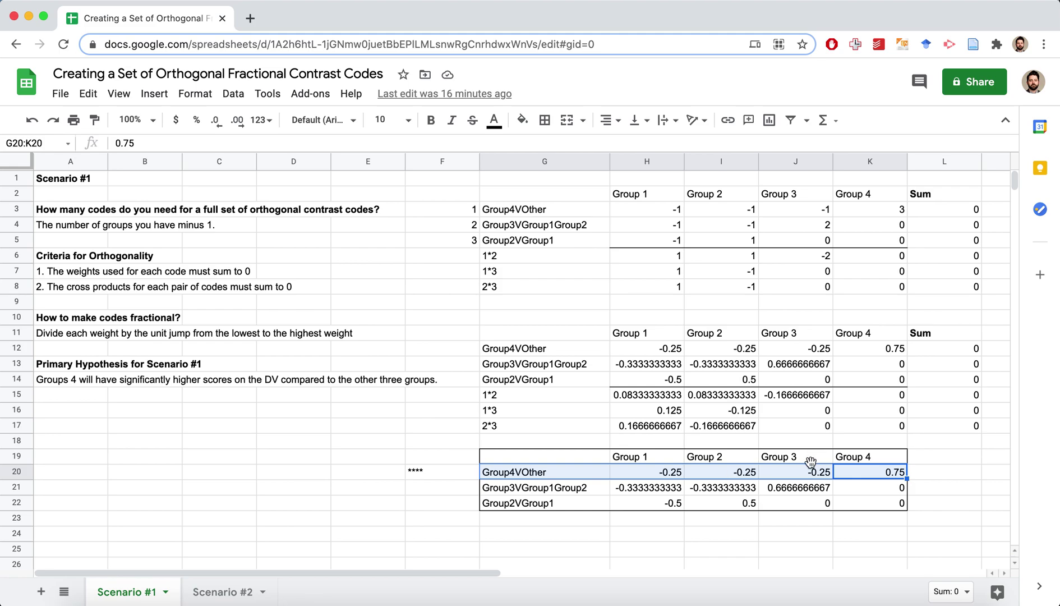
{"action": "left_click", "coordinate": [345, 594]}
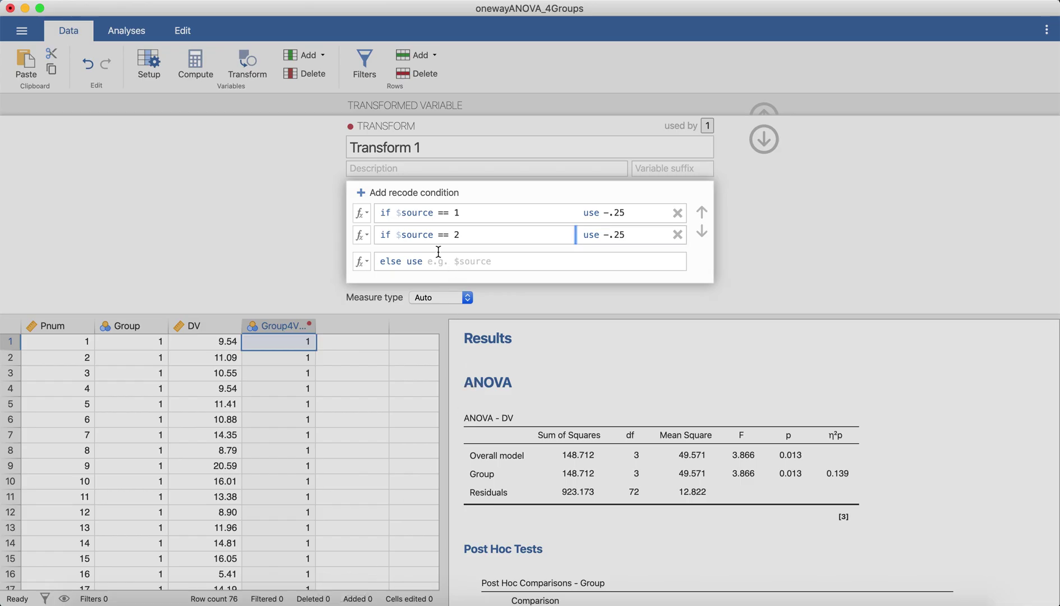
{"action": "left_click", "coordinate": [364, 193]}
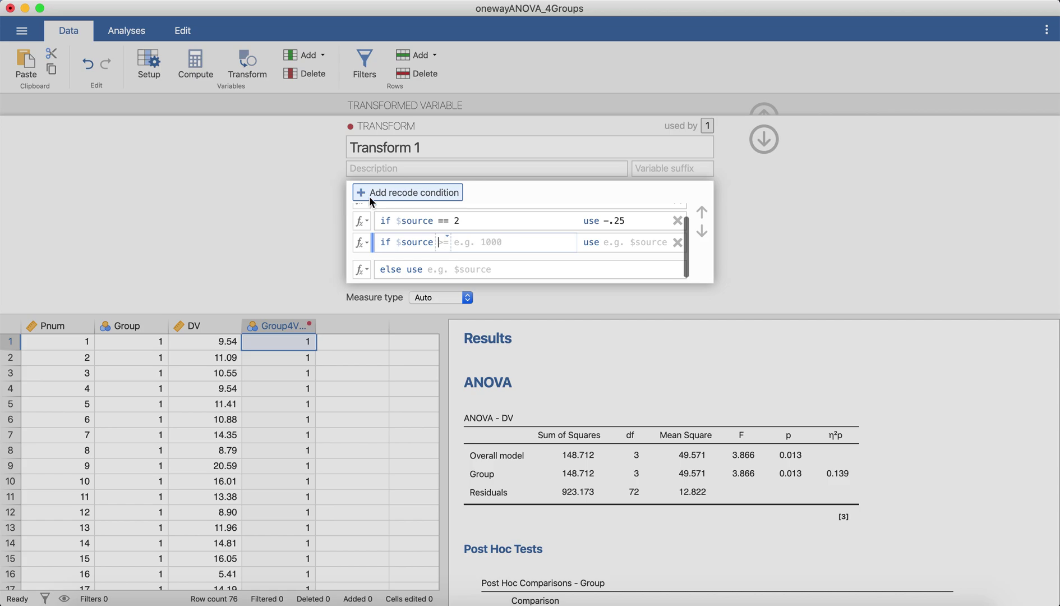
{"action": "type", "text": "== 3"}
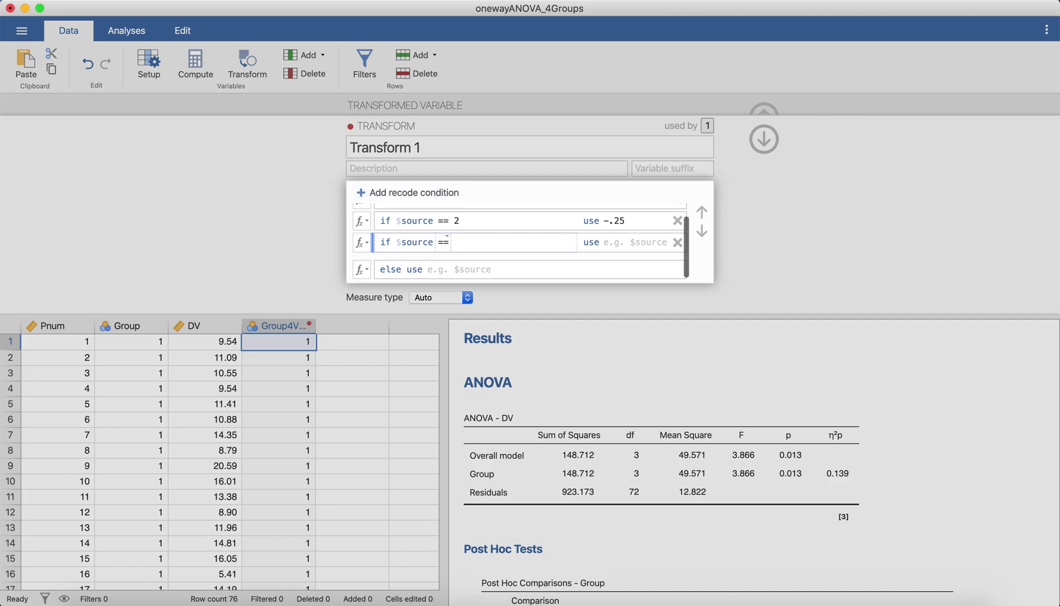
{"action": "left_click", "coordinate": [647, 242]}
{"action": "type", "text": "-.25"}
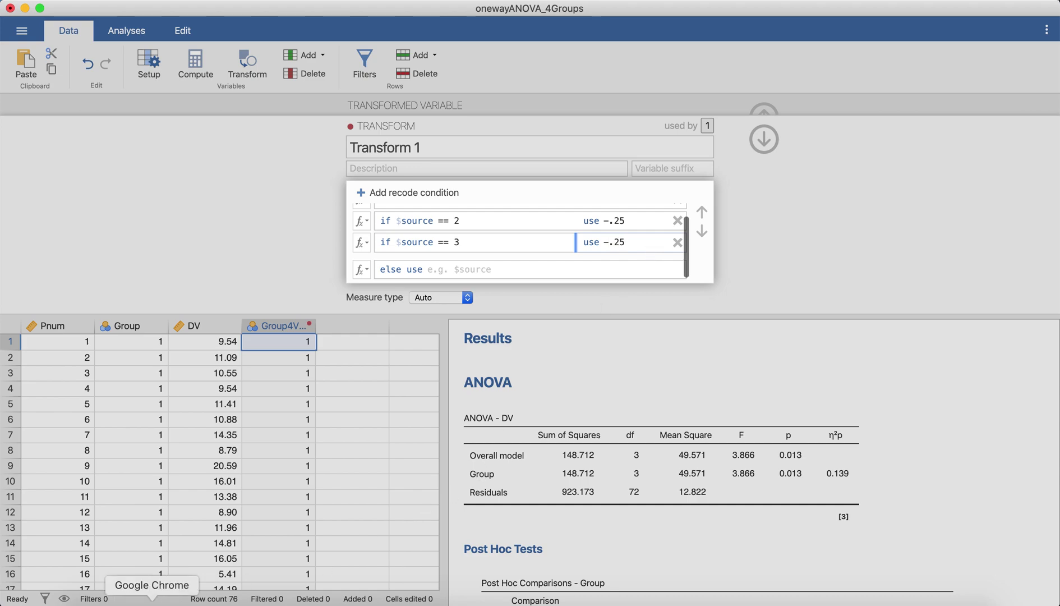
Step: Check the Group 4 weight in Google Sheets and add a jamovi recode condition using .75 when the source == 4
{"action": "left_click", "coordinate": [152, 598]}
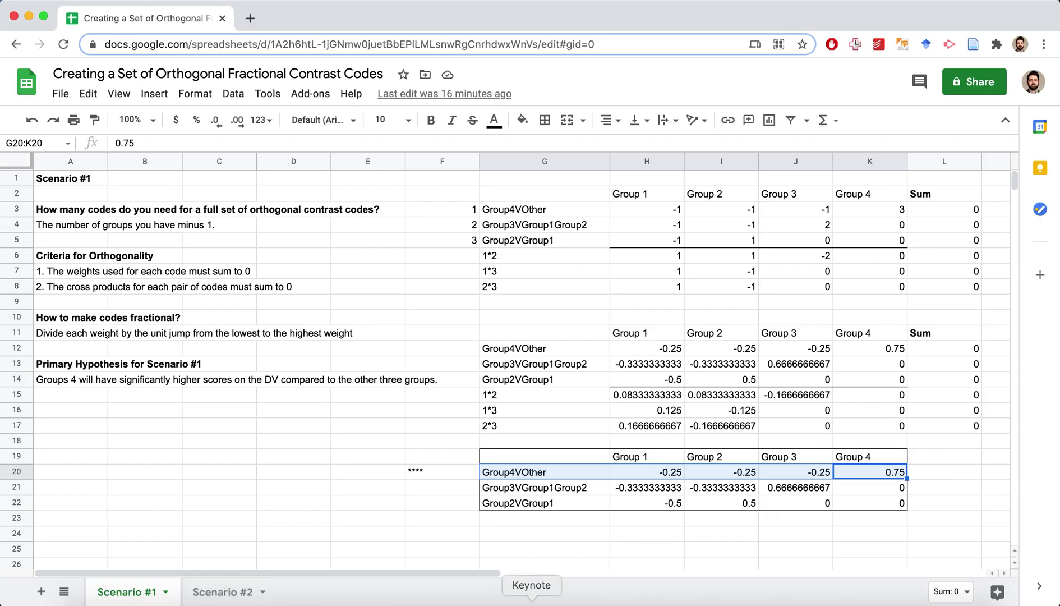
{"action": "left_click", "coordinate": [339, 599]}
{"action": "left_click", "coordinate": [393, 193]}
{"action": "type", "text": "== 4"}
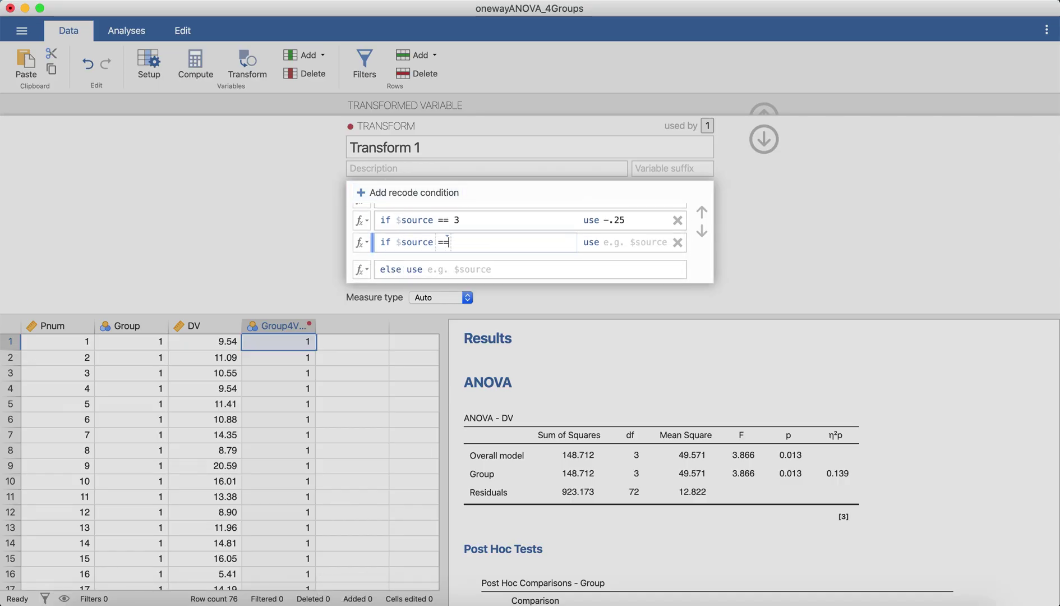
{"action": "left_click", "coordinate": [622, 249]}
{"action": "type", "text": ".75"}
{"action": "left_click", "coordinate": [803, 251]}
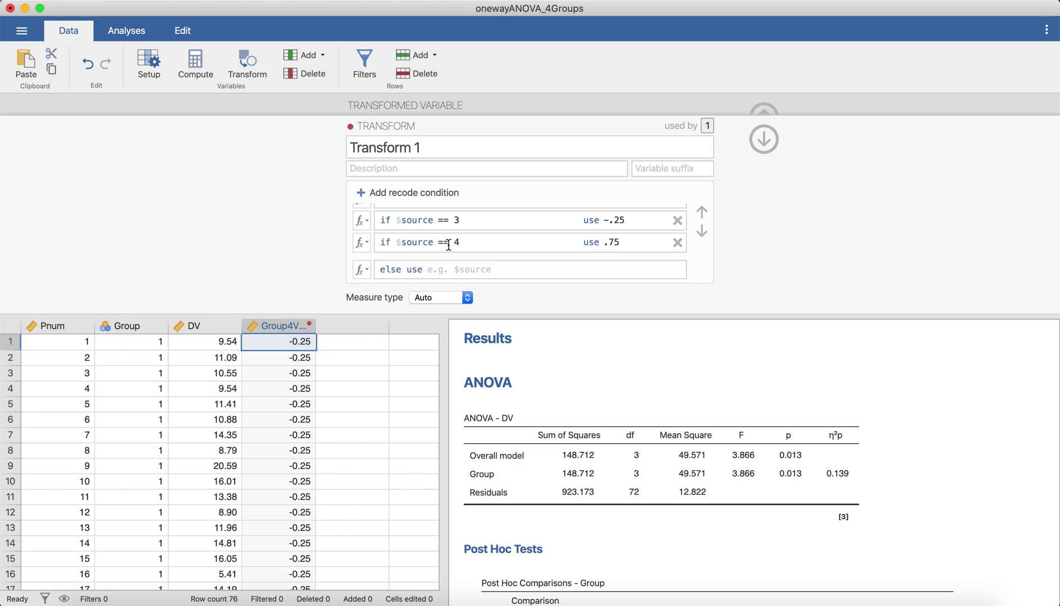
Step: Review the recode conditions for all four groups, and close the transform and the Group4VOther variable editor
{"action": "scroll", "coordinate": [449, 245], "scroll_direction": "up", "scroll_amount": 3}
{"action": "scroll", "coordinate": [477, 246], "scroll_direction": "down", "scroll_amount": 2}
{"action": "scroll", "coordinate": [446, 266], "scroll_direction": "up", "scroll_amount": 3}
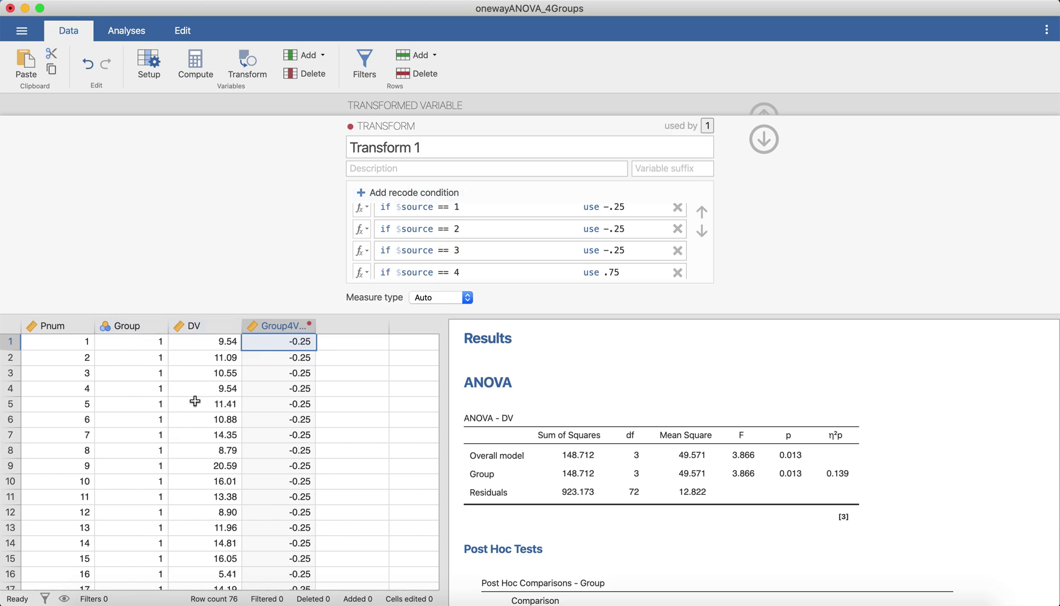
{"action": "scroll", "coordinate": [544, 235], "scroll_direction": "down", "scroll_amount": 1}
{"action": "scroll", "coordinate": [544, 235], "scroll_direction": "up", "scroll_amount": 1}
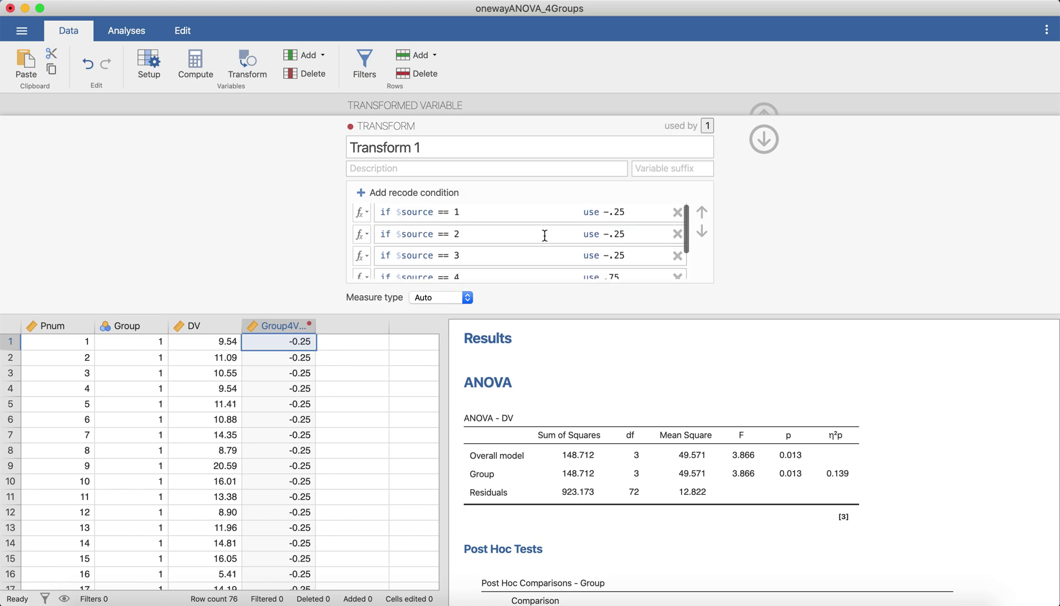
{"action": "scroll", "coordinate": [544, 234], "scroll_direction": "down", "scroll_amount": 1}
{"action": "scroll", "coordinate": [544, 235], "scroll_direction": "up", "scroll_amount": 2}
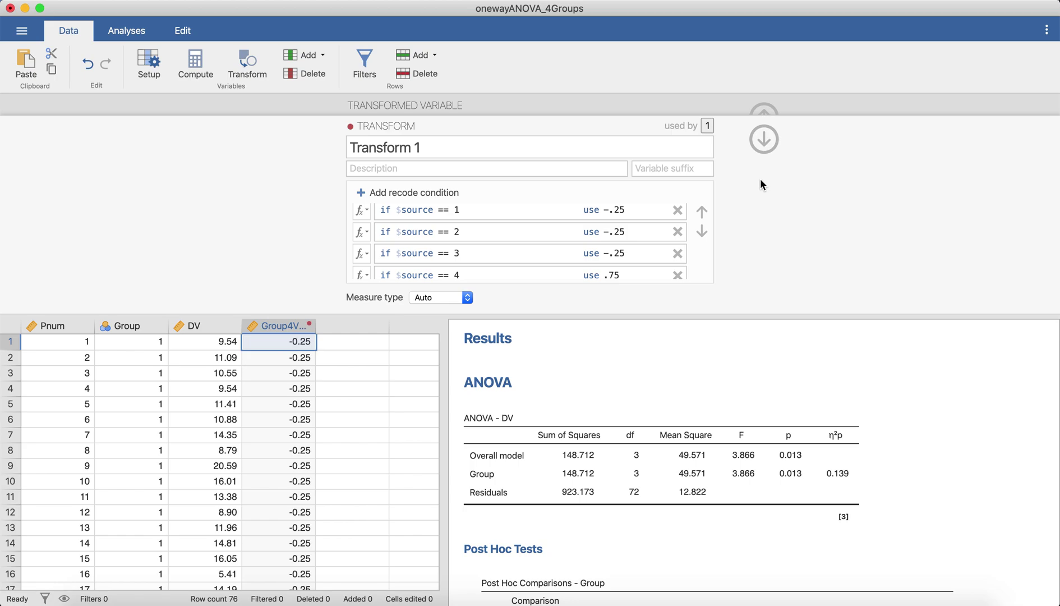
{"action": "left_click", "coordinate": [766, 147]}
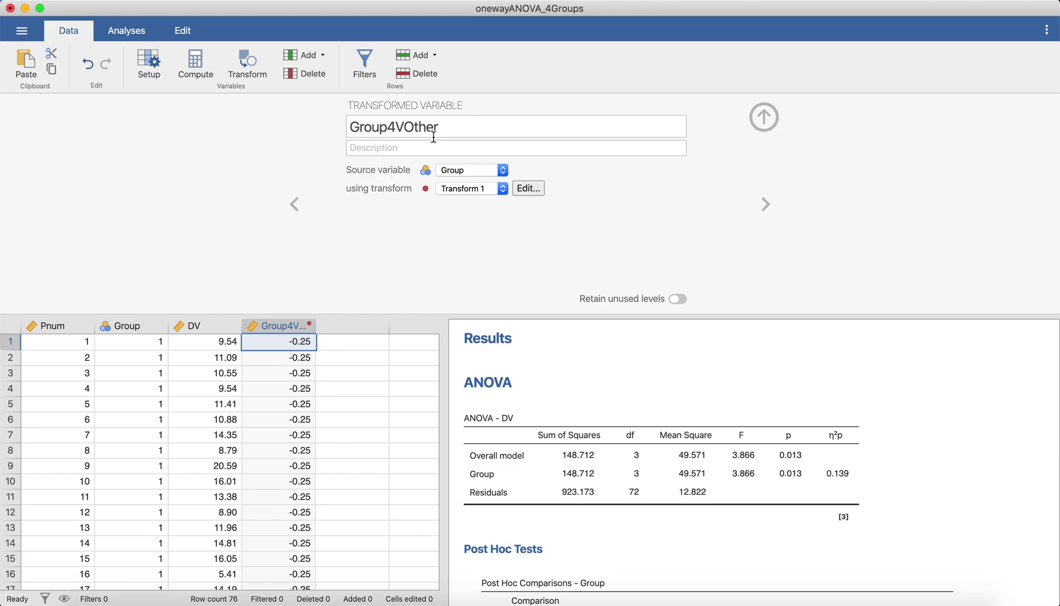
{"action": "left_click", "coordinate": [755, 116]}
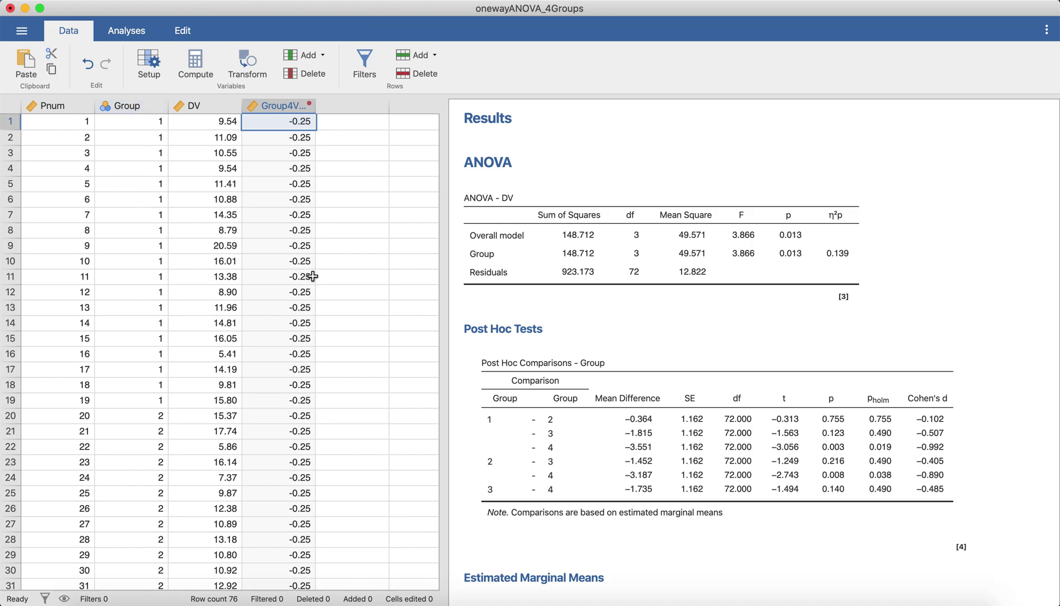
Step: Examine the Group4VOther values across all groups in the data and widen the column to fit its full name
{"action": "scroll", "coordinate": [385, 296], "scroll_direction": "down", "scroll_amount": 5}
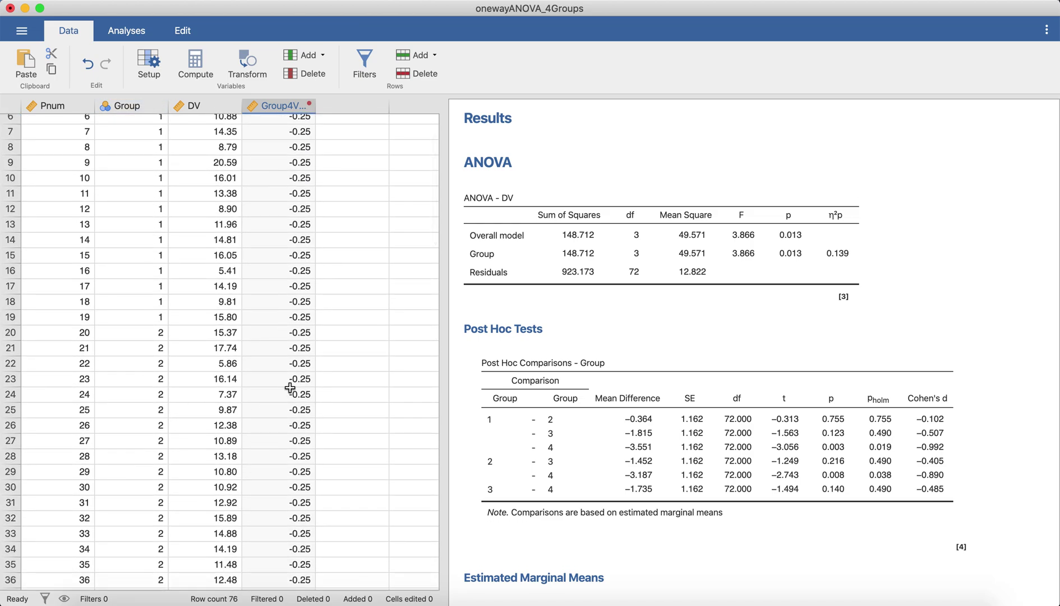
{"action": "scroll", "coordinate": [346, 407], "scroll_direction": "down", "scroll_amount": 10}
{"action": "scroll", "coordinate": [147, 384], "scroll_direction": "down", "scroll_amount": 9}
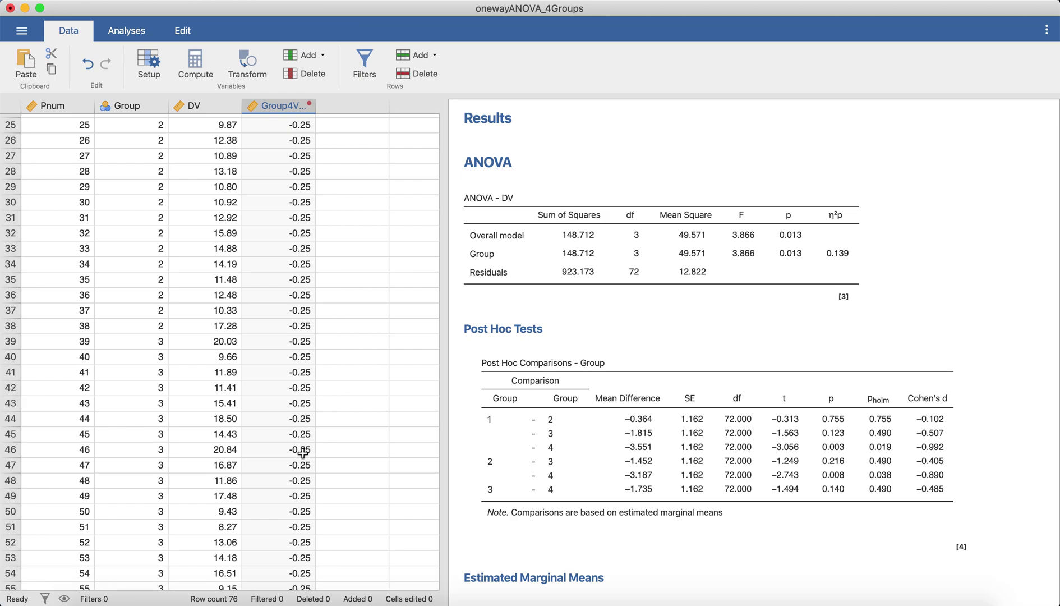
{"action": "scroll", "coordinate": [303, 452], "scroll_direction": "down", "scroll_amount": 20}
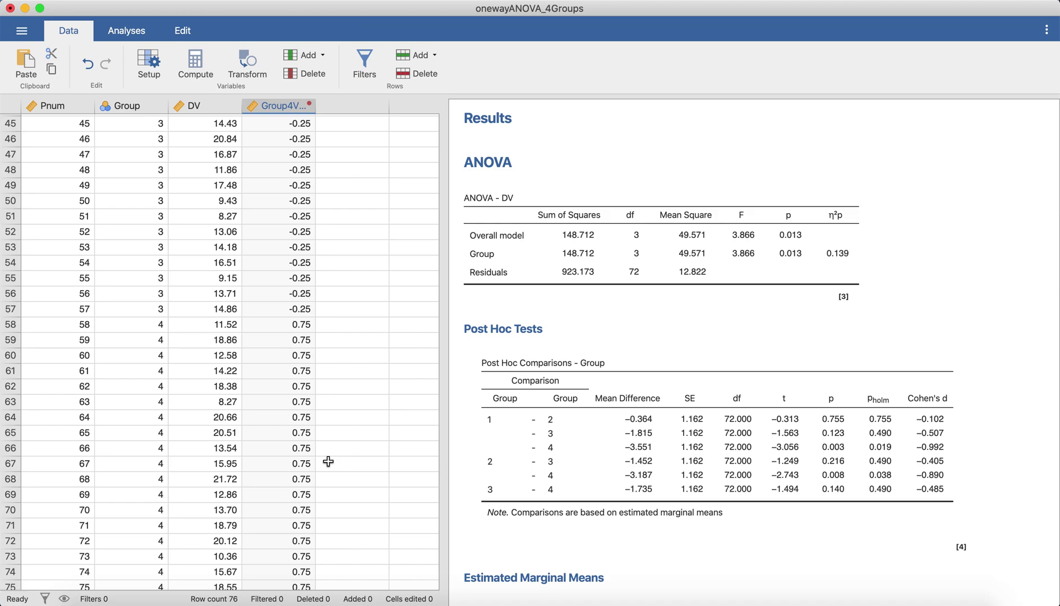
{"action": "scroll", "coordinate": [328, 460], "scroll_direction": "up", "scroll_amount": 20}
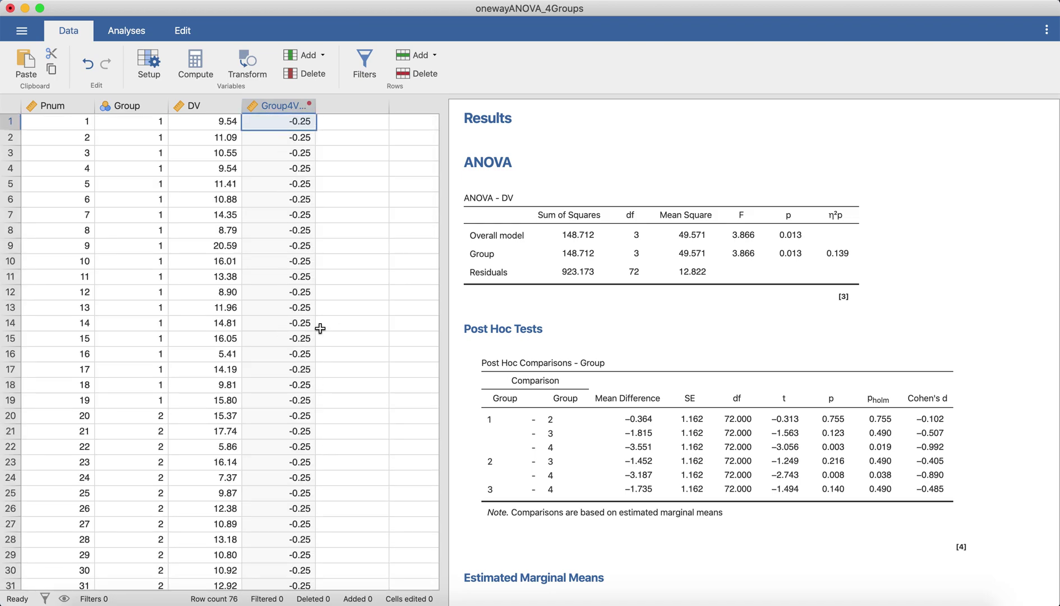
{"action": "left_click_drag", "start_coordinate": [315, 112], "coordinate": [338, 112]}
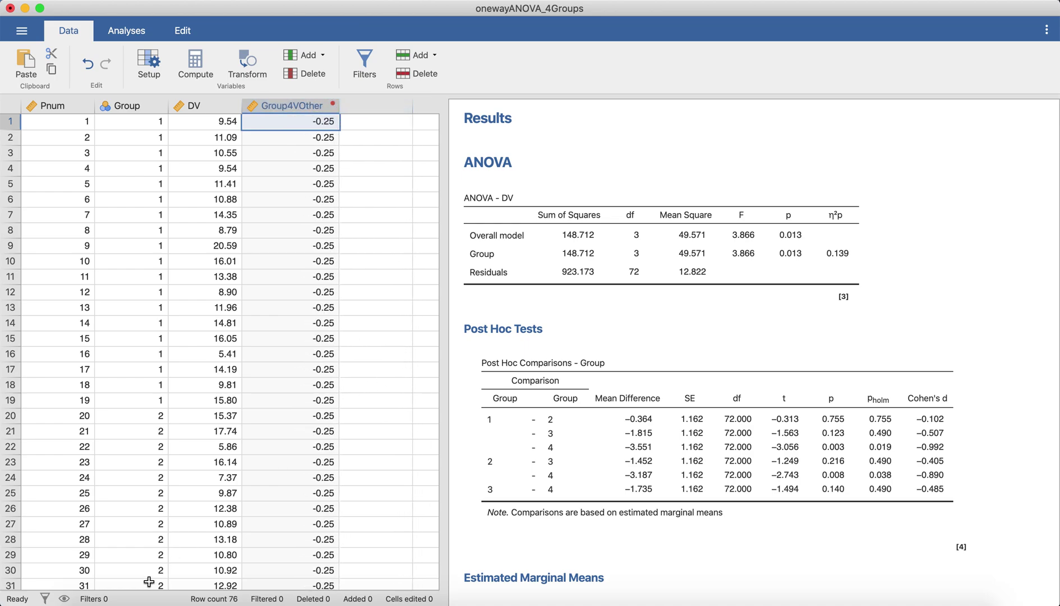
Step: Look up the second contrast code in Google Sheets and create a jamovi transformed variable named Group3VGroup1Group2 after Group4VOther
{"action": "left_click", "coordinate": [152, 598]}
{"action": "left_click", "coordinate": [537, 487]}
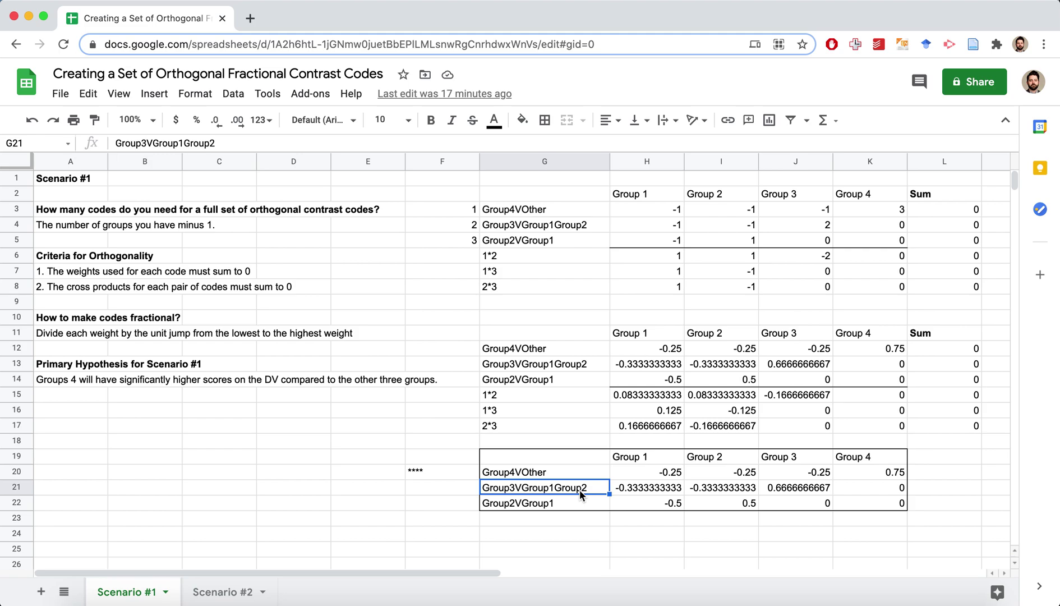
{"action": "left_click", "coordinate": [341, 599]}
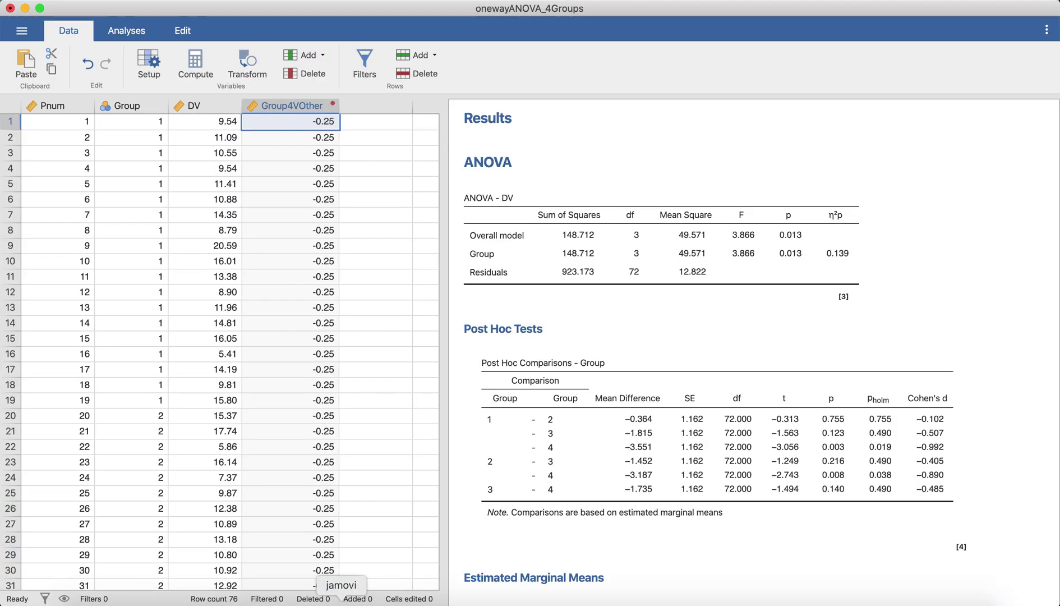
{"action": "double_click", "coordinate": [365, 104]}
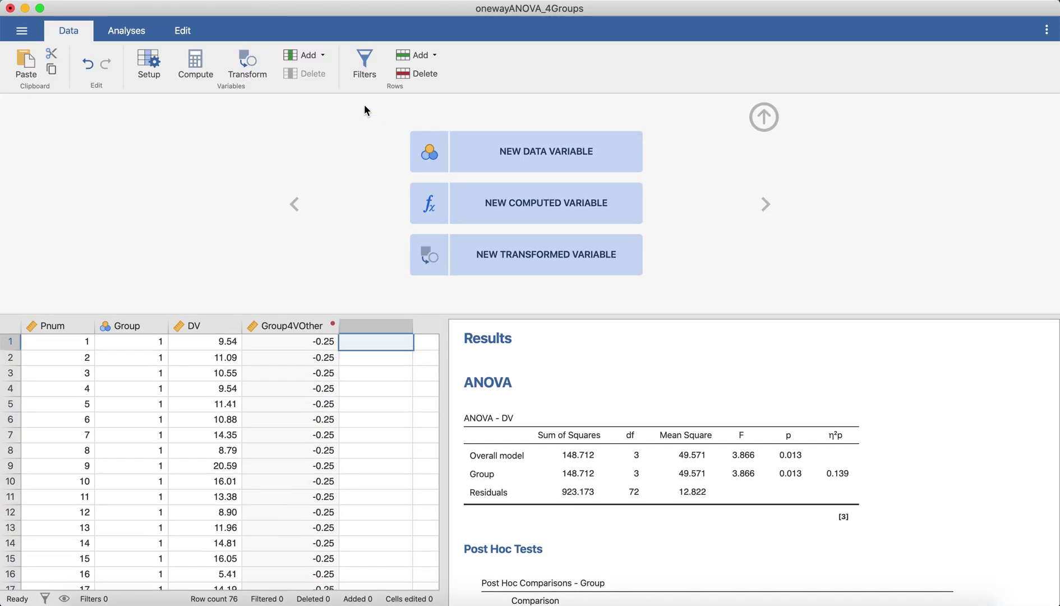
{"action": "left_click", "coordinate": [627, 270]}
{"action": "left_click", "coordinate": [424, 116]}
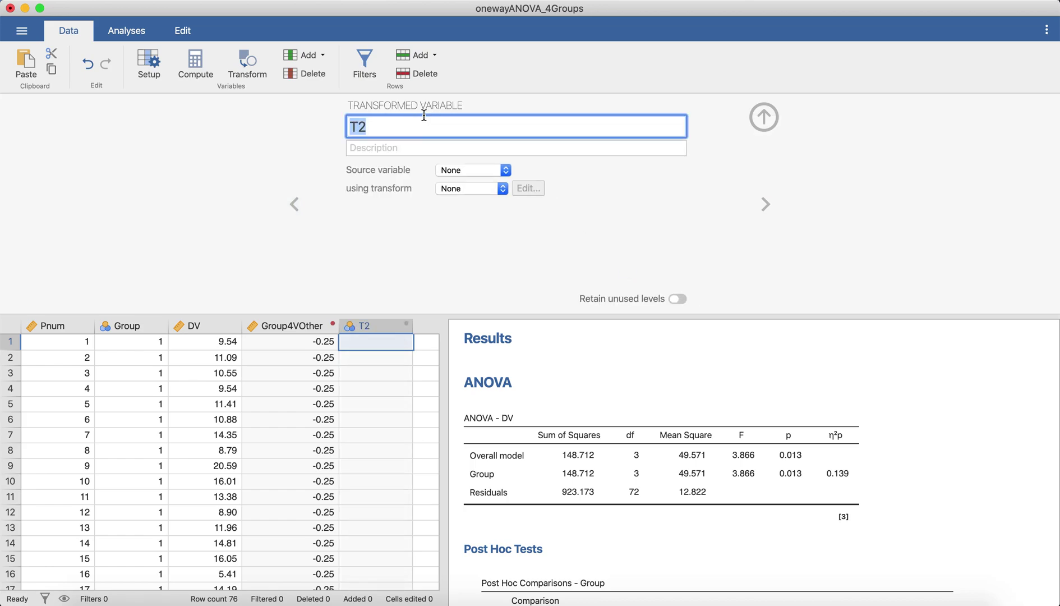
{"action": "type", "text": "Group3V"}
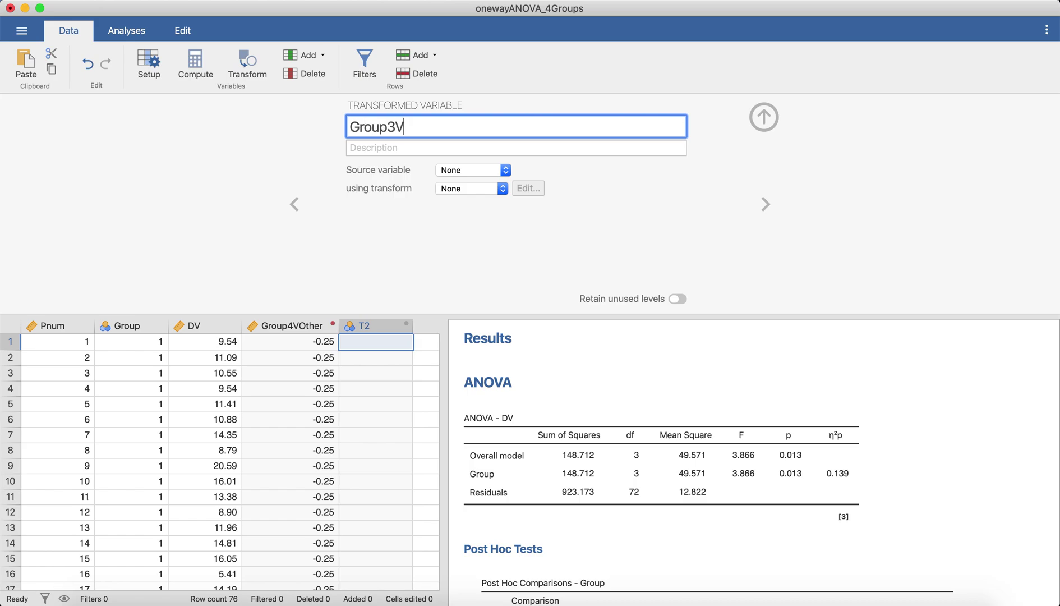
{"action": "type", "text": "Group1Group"}
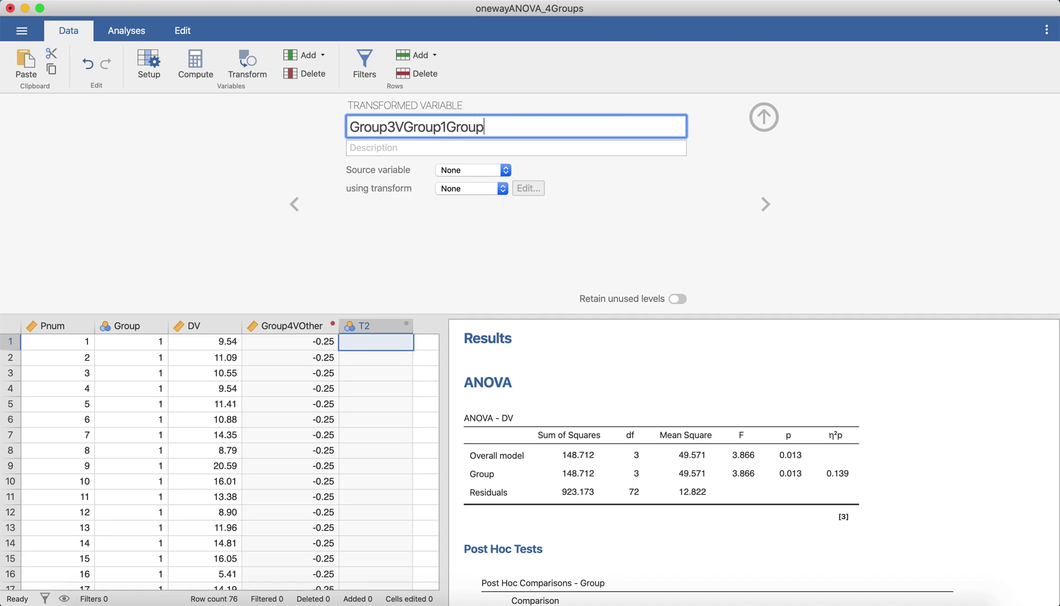
{"action": "type", "text": "2"}
Step: Verify the code name in Google Sheets, set Group as the source variable for Group3VGroup1Group2 and create a new transform for it
{"action": "left_click", "coordinate": [152, 602]}
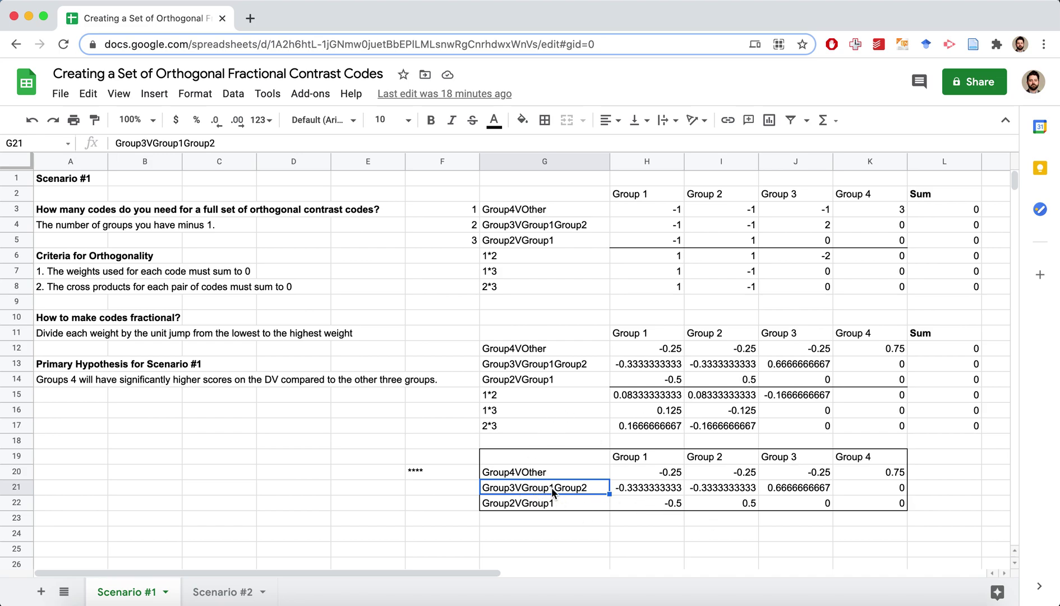
{"action": "left_click", "coordinate": [352, 585]}
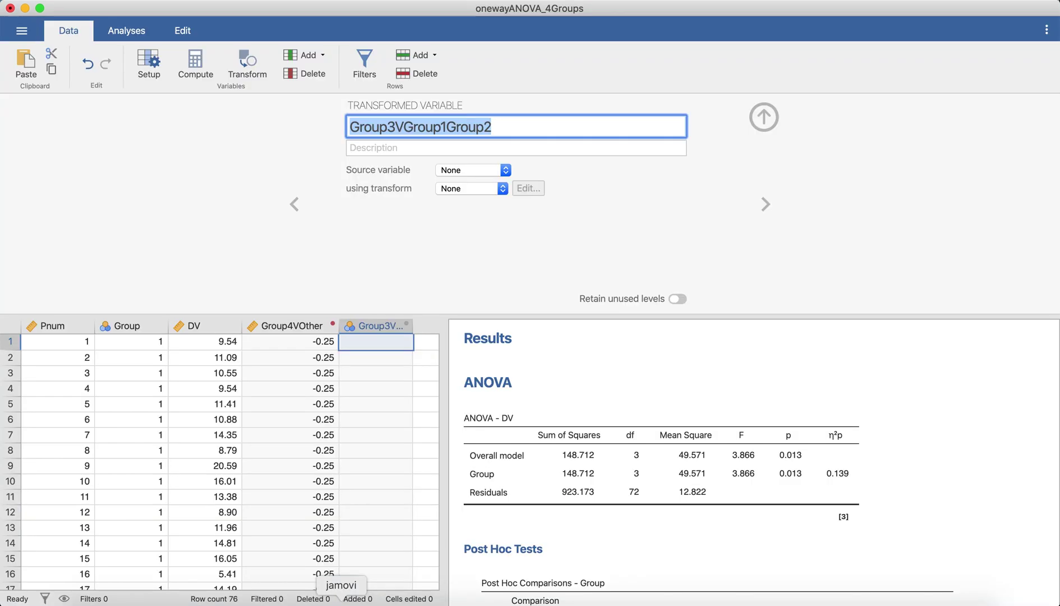
{"action": "left_click", "coordinate": [498, 168]}
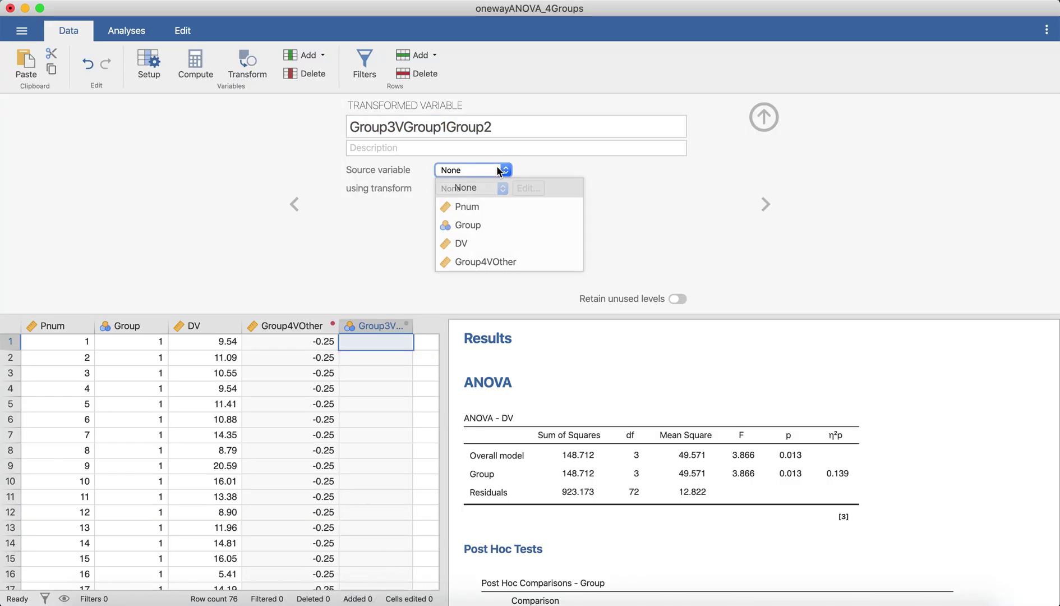
{"action": "left_click", "coordinate": [487, 223]}
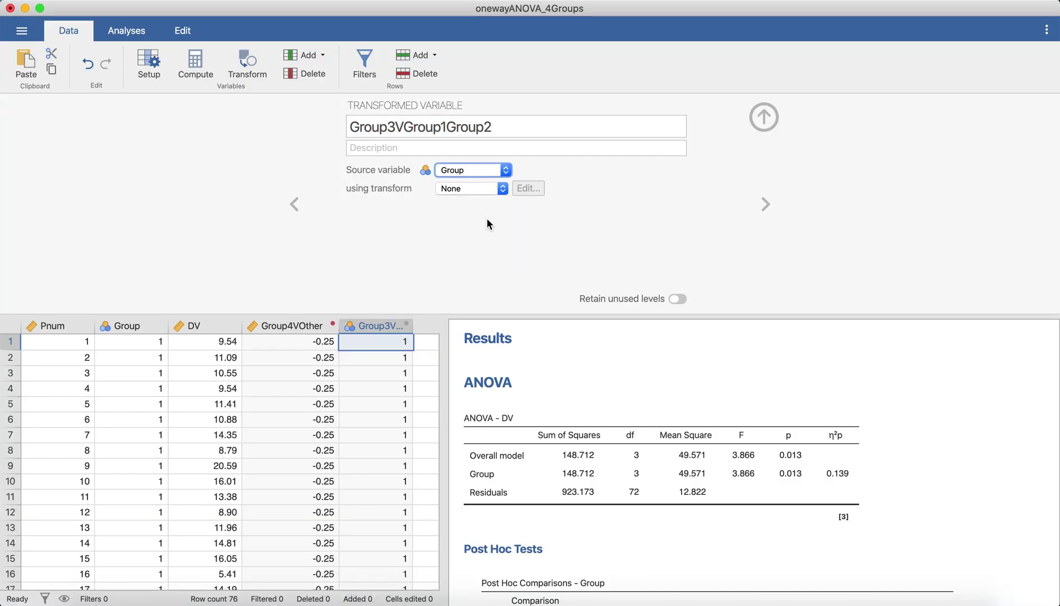
{"action": "left_click", "coordinate": [493, 190]}
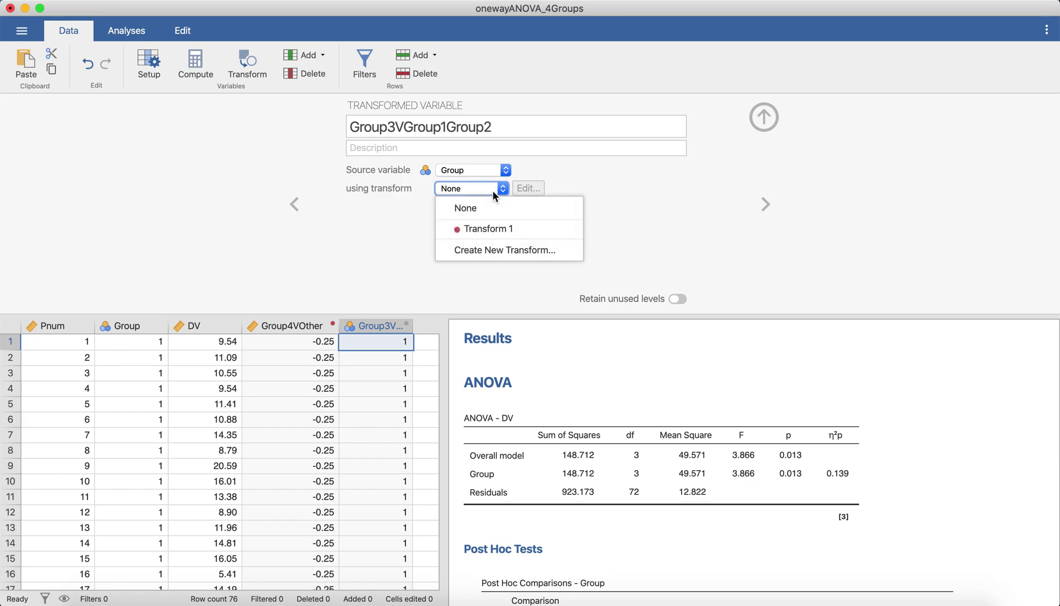
{"action": "left_click", "coordinate": [516, 252]}
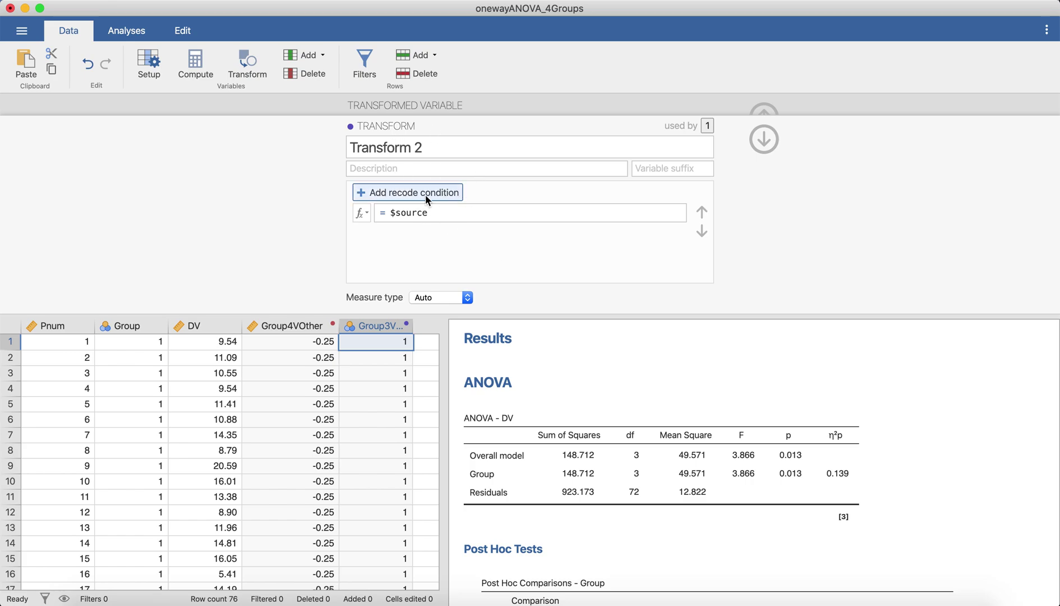
Step: Add a recode condition using -.333 when the source == 1, consulting the Group3VGroup1Group2 weights in Google Sheets
{"action": "left_click", "coordinate": [370, 195]}
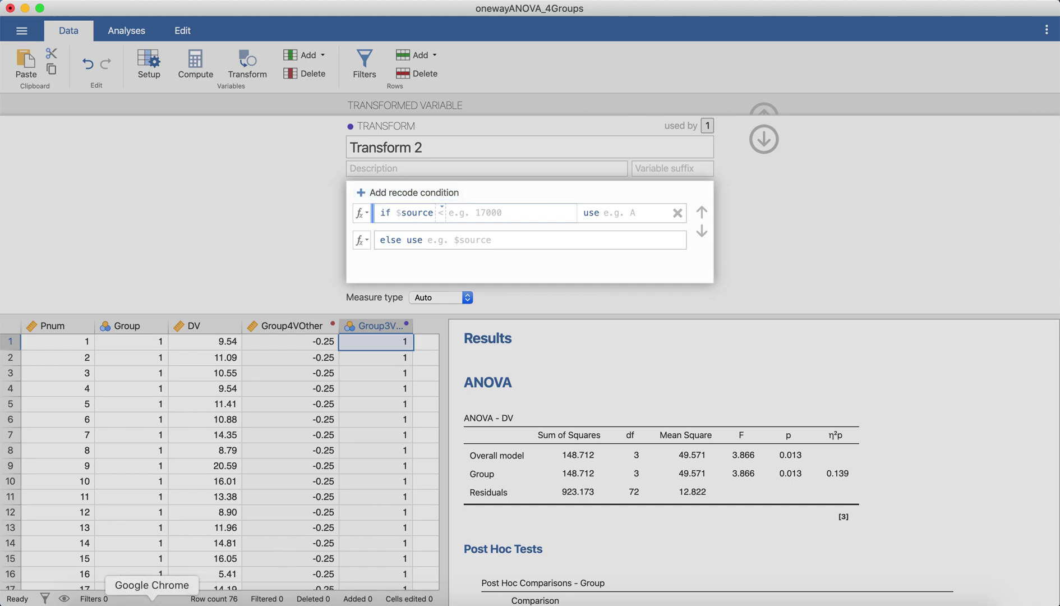
{"action": "left_click", "coordinate": [157, 595]}
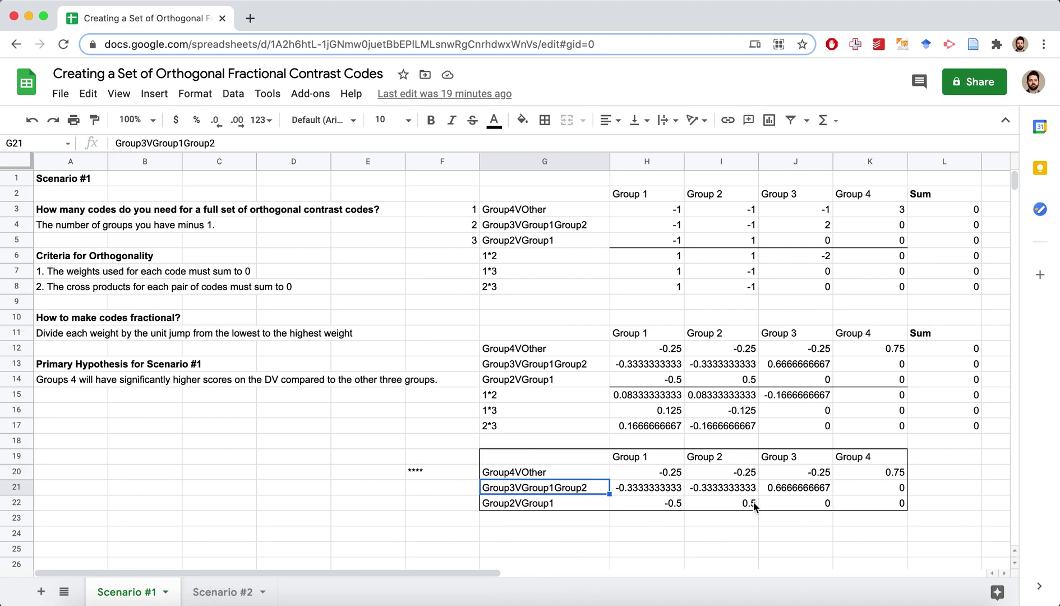
{"action": "left_click", "coordinate": [853, 487], "text": "shift"}
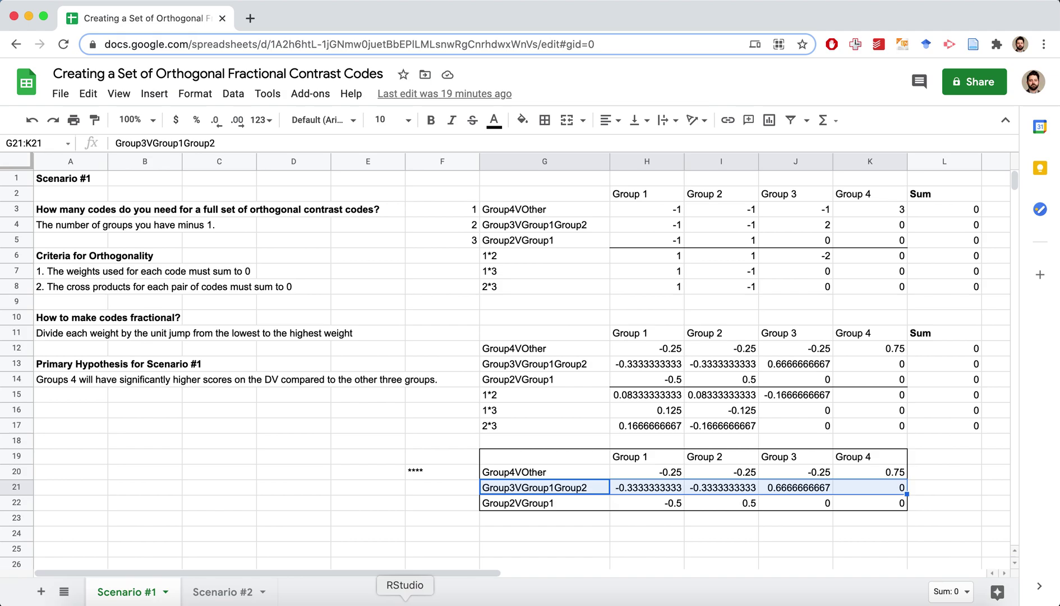
{"action": "left_click", "coordinate": [340, 601]}
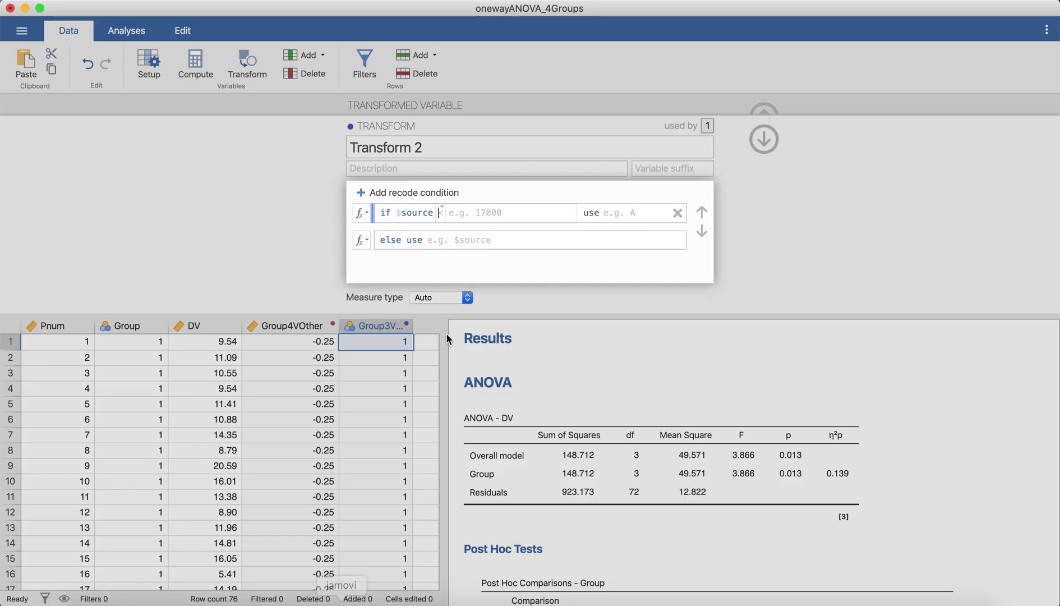
{"action": "type", "text": "=="}
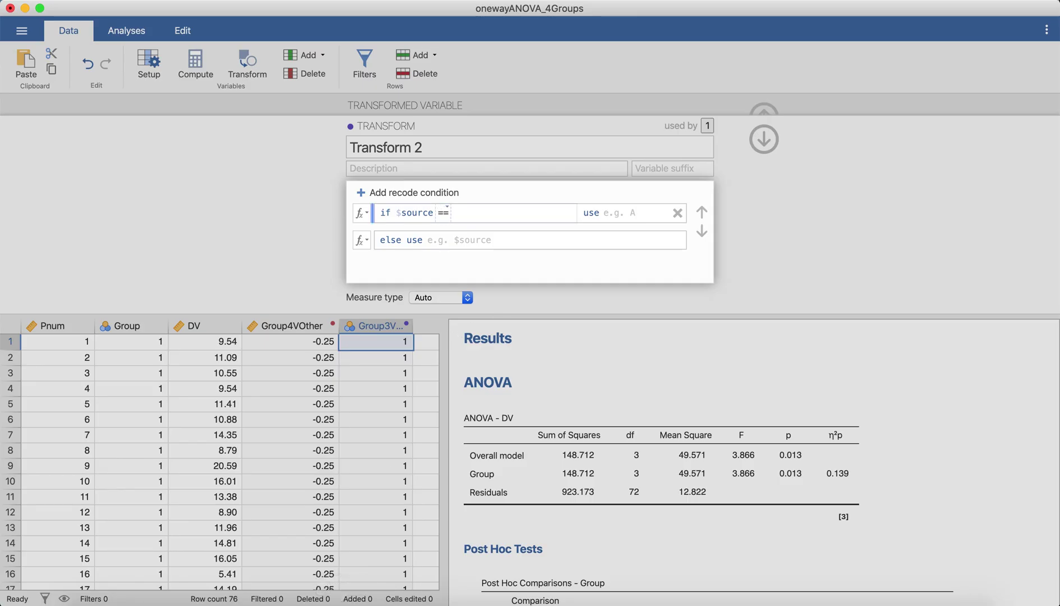
{"action": "type", "text": " 1"}
{"action": "left_click", "coordinate": [646, 216]}
{"action": "type", "text": "-.333"}
Step: Check the Group 2 weight in Google Sheets and add a jamovi recode condition using -.333 when the source == 2
{"action": "left_click", "coordinate": [154, 601]}
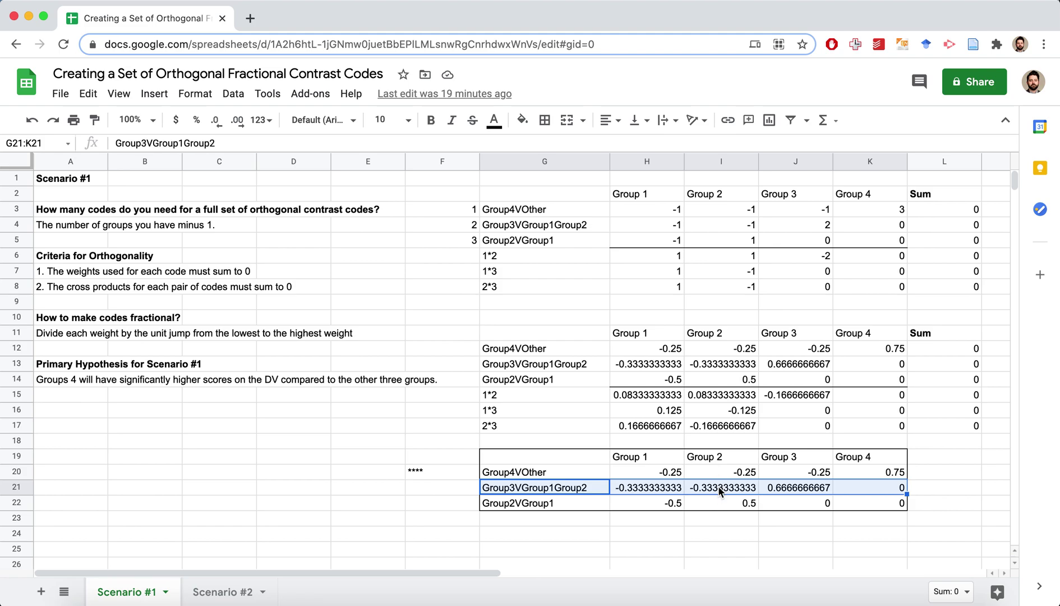
{"action": "left_click", "coordinate": [373, 594]}
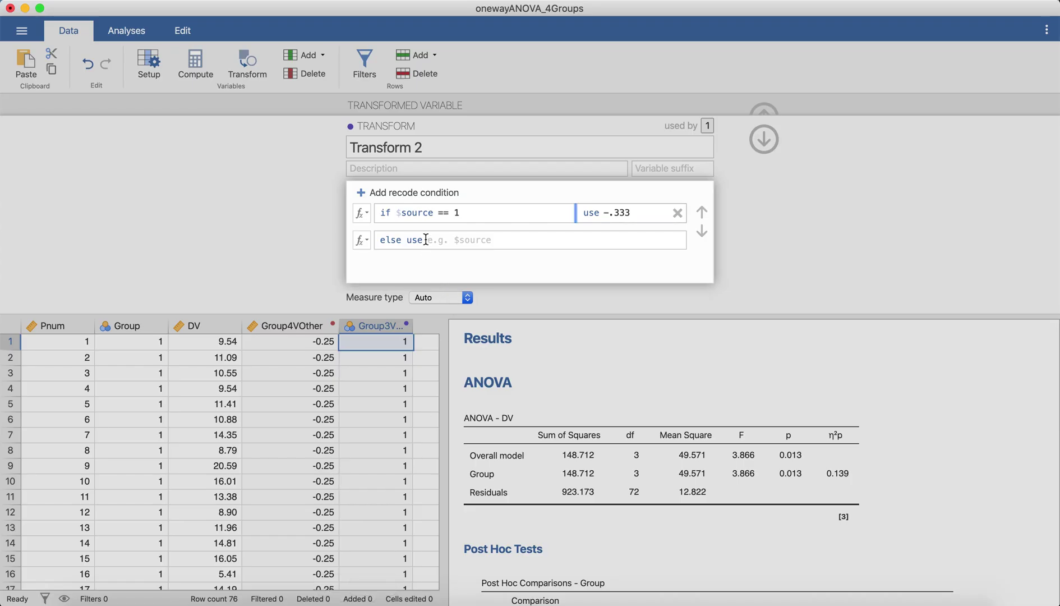
{"action": "left_click", "coordinate": [377, 194]}
{"action": "type", "text": "== 2"}
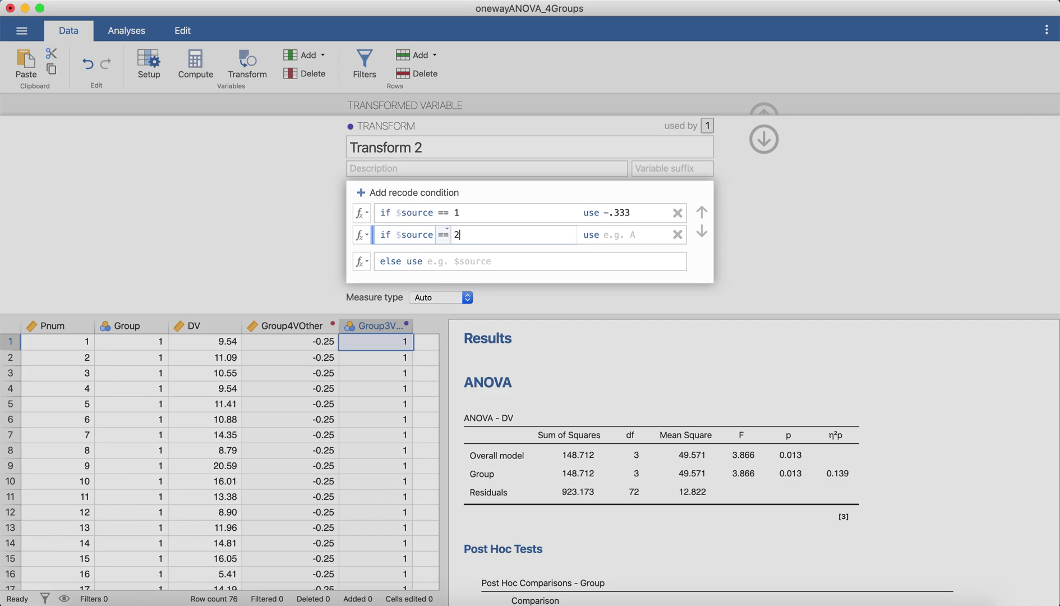
{"action": "left_click", "coordinate": [604, 239]}
{"action": "type", "text": "-.333"}
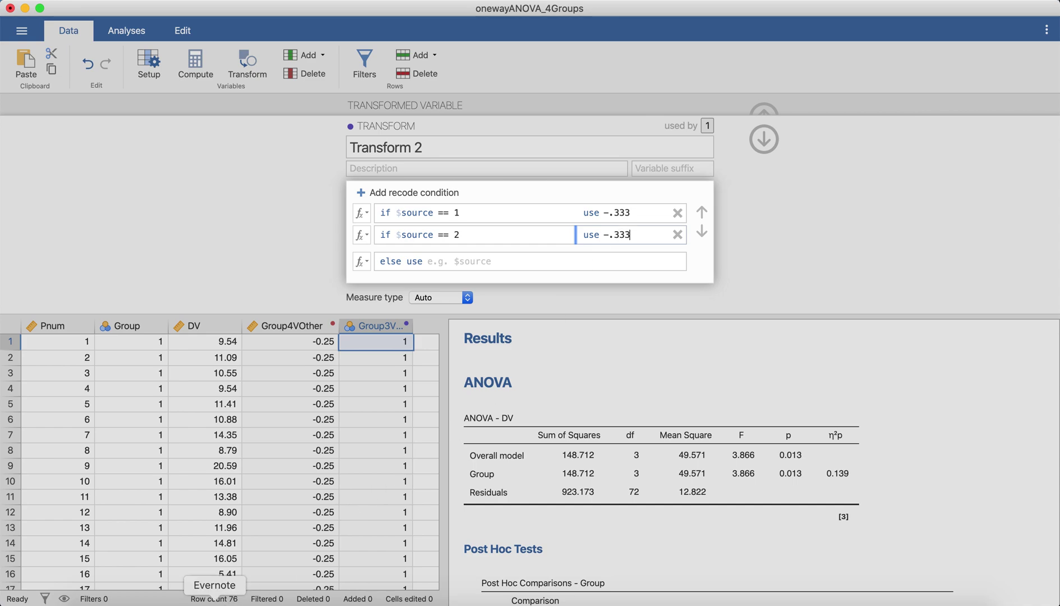
Step: Check the Group 3 weight in Google Sheets and add a jamovi recode condition using .667 when the source == 3
{"action": "left_click", "coordinate": [154, 596]}
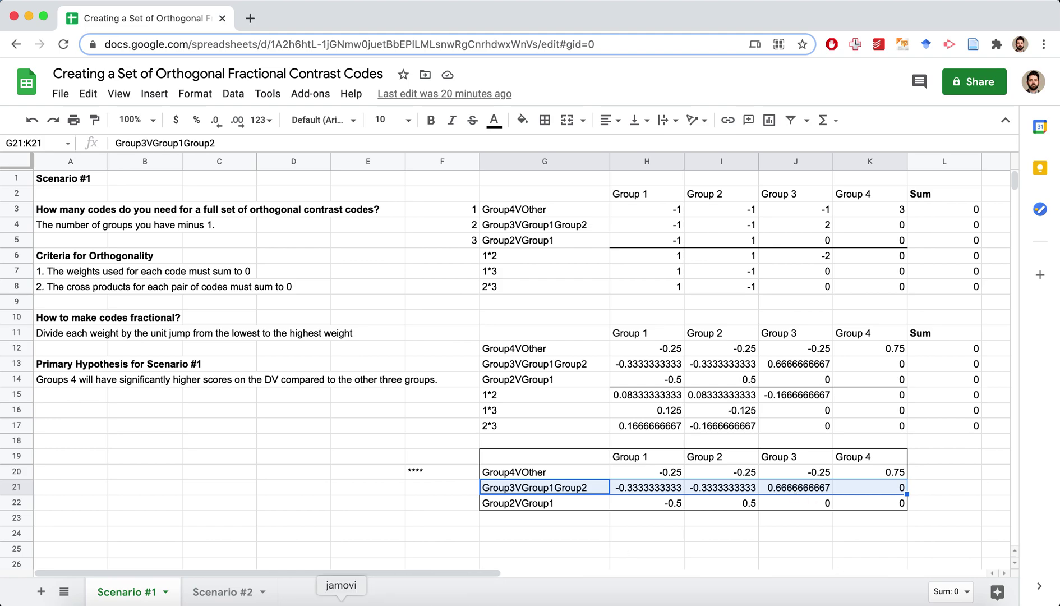
{"action": "left_click", "coordinate": [341, 601]}
{"action": "left_click", "coordinate": [379, 192]}
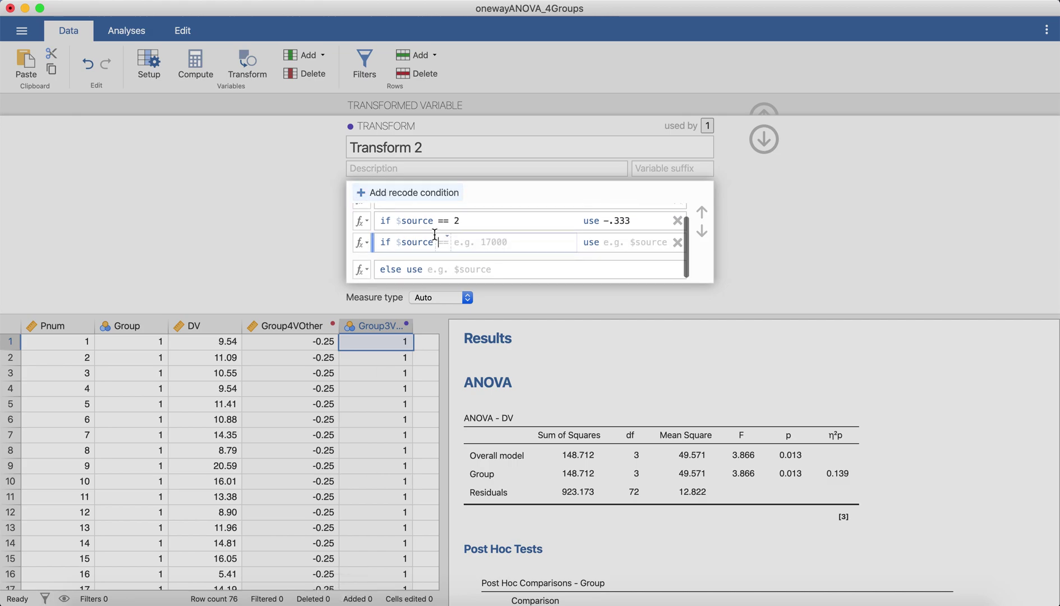
{"action": "type", "text": "== 3"}
{"action": "left_click", "coordinate": [620, 244]}
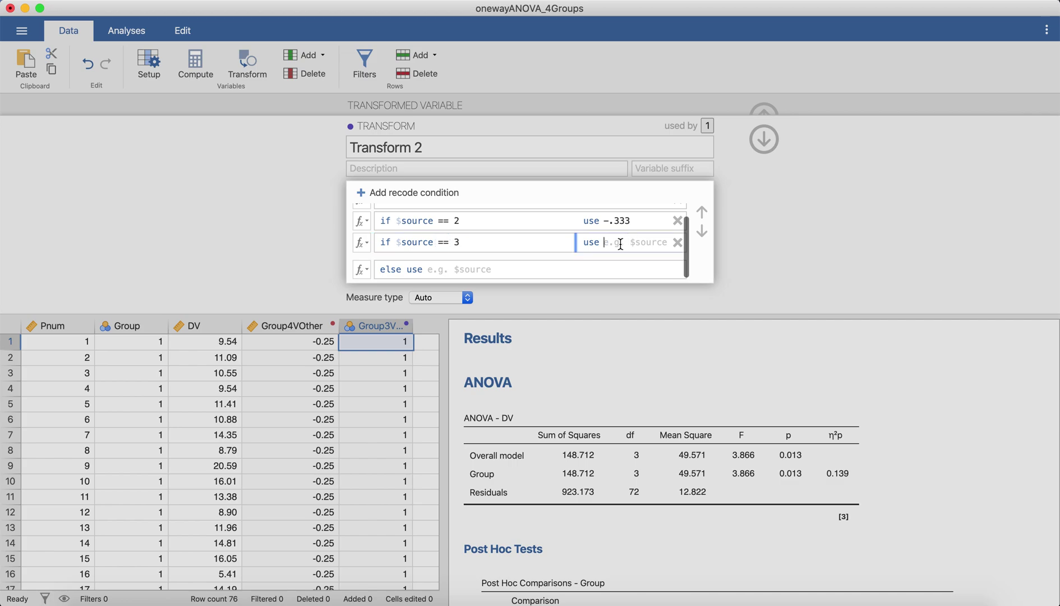
{"action": "type", "text": ".667"}
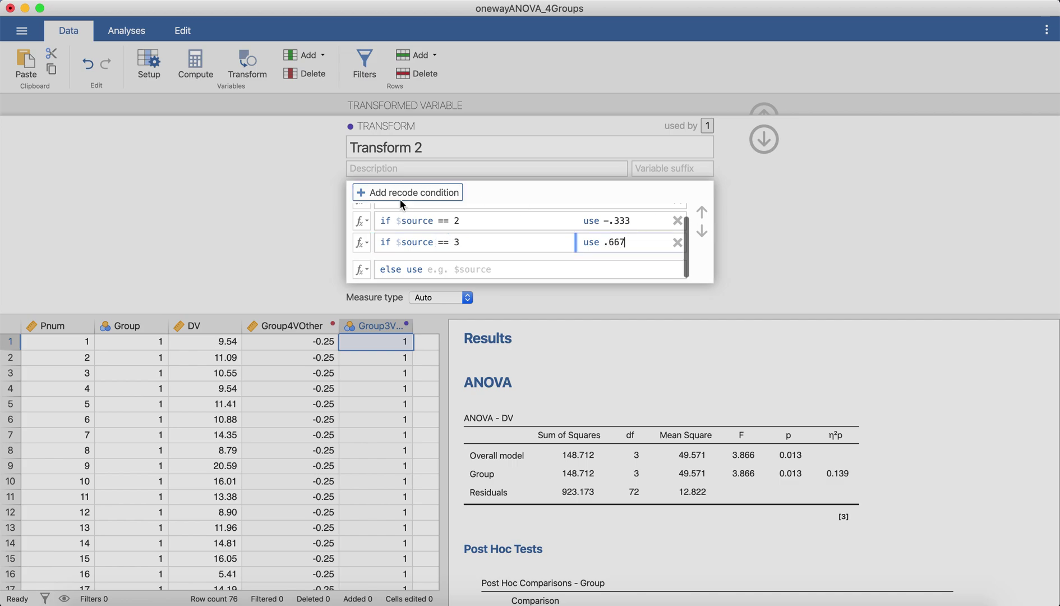
Step: Check the Group 4 weight in Google Sheets, add a jamovi recode condition using 0 when the source == 4 and close the variable setup
{"action": "left_click", "coordinate": [151, 602]}
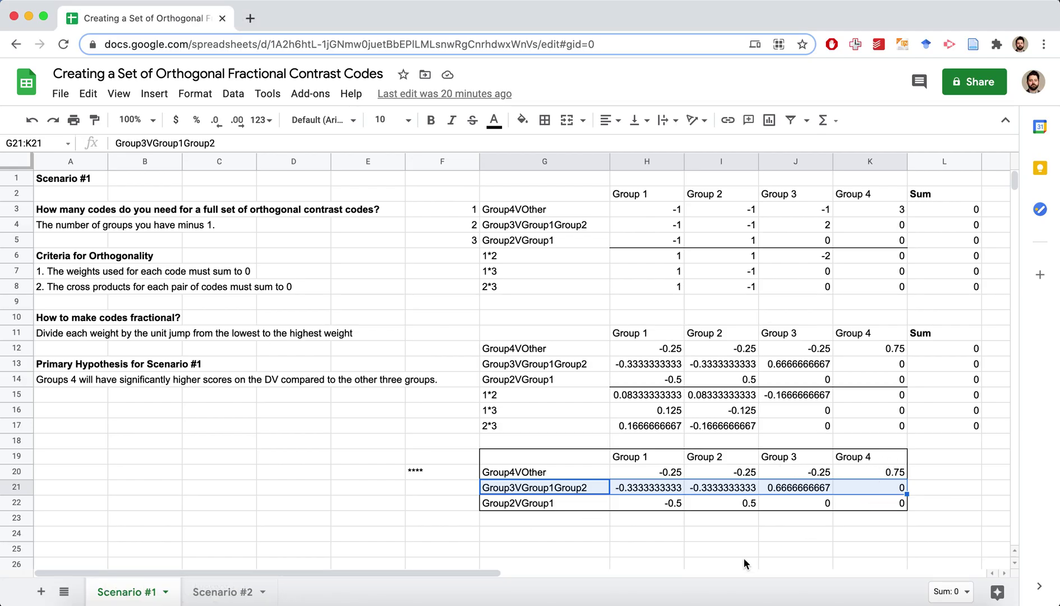
{"action": "left_click", "coordinate": [341, 601]}
{"action": "left_click", "coordinate": [401, 192]}
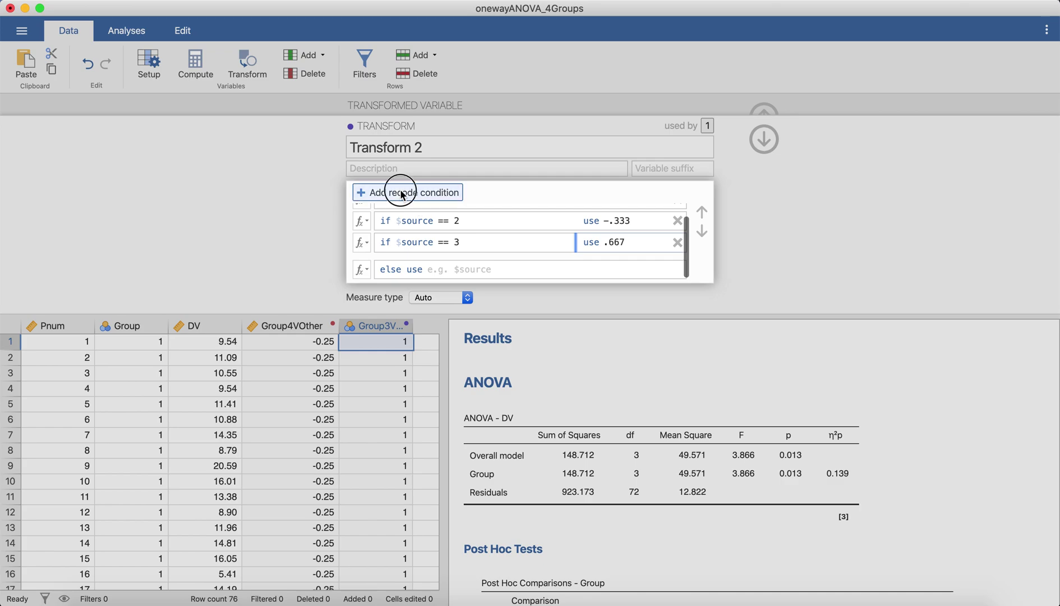
{"action": "type", "text": "== 4"}
{"action": "left_click", "coordinate": [650, 247]}
{"action": "type", "text": "0"}
{"action": "left_click", "coordinate": [816, 250]}
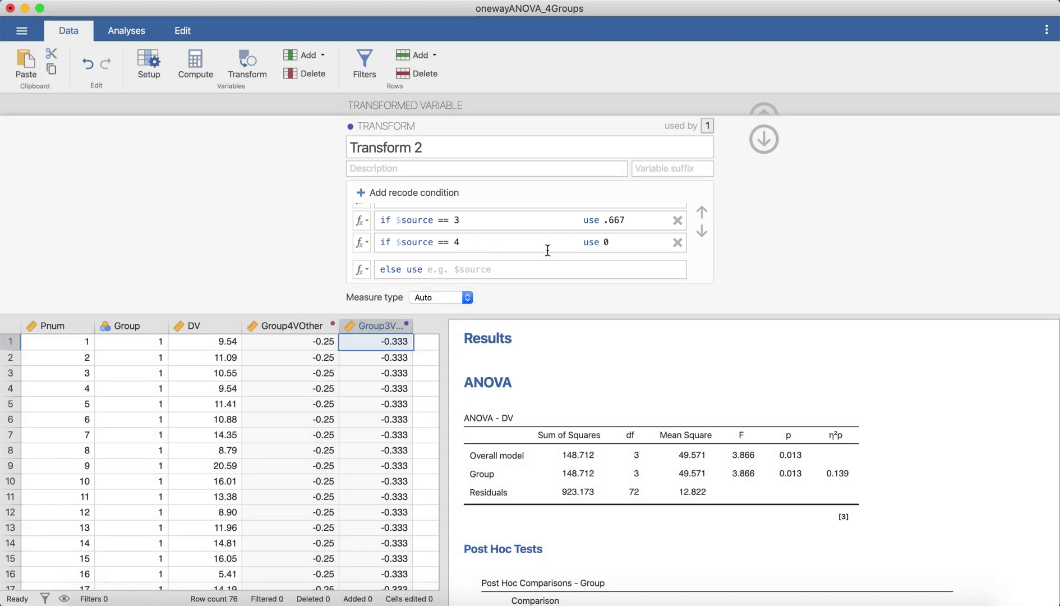
{"action": "scroll", "coordinate": [549, 247], "scroll_direction": "up", "scroll_amount": 3}
{"action": "left_click", "coordinate": [764, 140]}
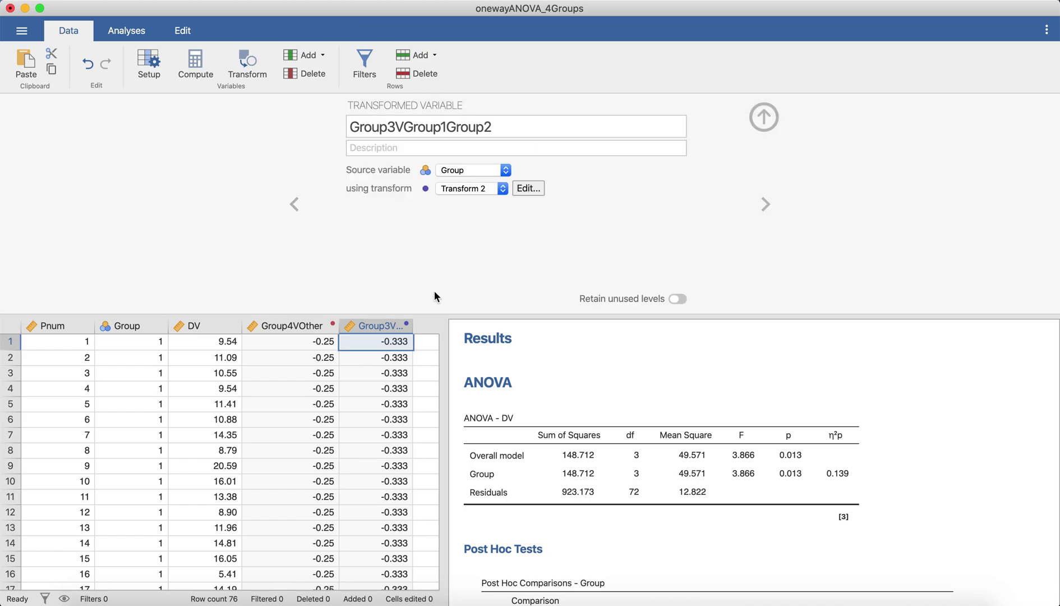
{"action": "left_click", "coordinate": [760, 124]}
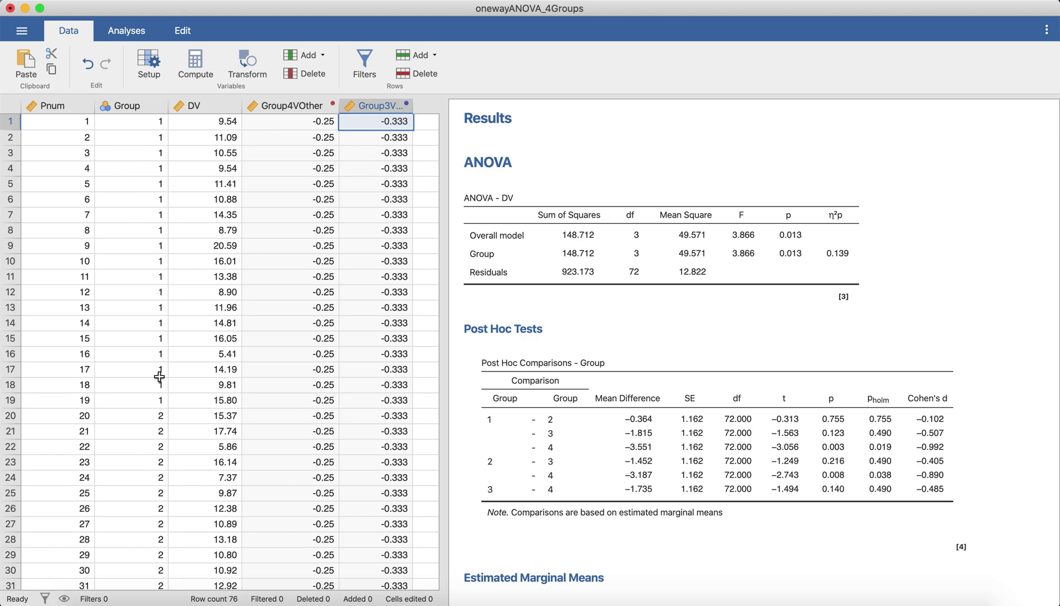
Step: Examine the Group3VGroup1Group2 values against the Group column for all four groups in the data
{"action": "scroll", "coordinate": [146, 446], "scroll_direction": "down", "scroll_amount": 3}
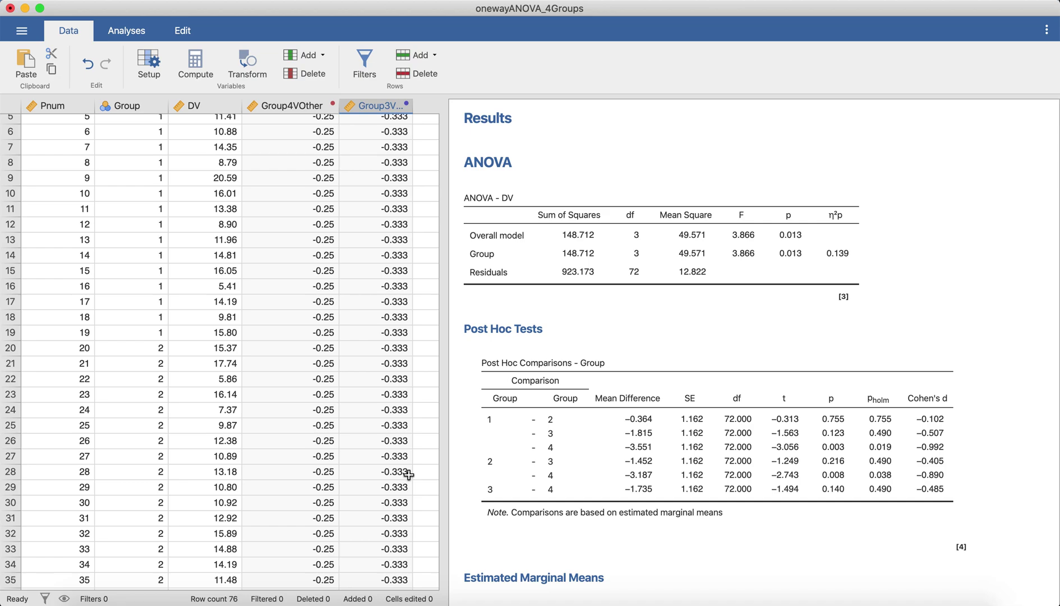
{"action": "scroll", "coordinate": [398, 413], "scroll_direction": "down", "scroll_amount": 5}
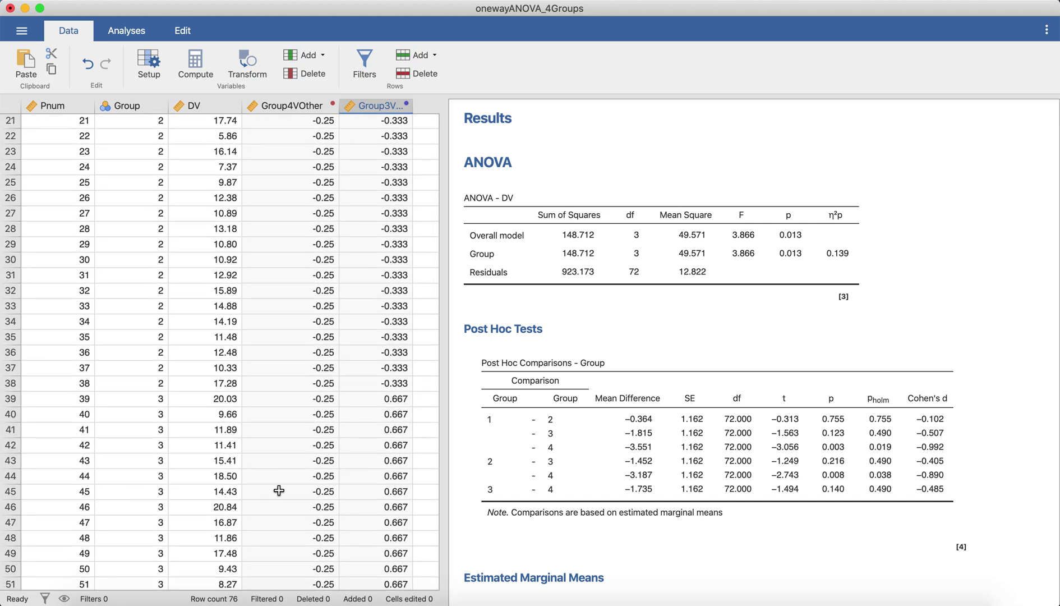
{"action": "scroll", "coordinate": [190, 464], "scroll_direction": "down", "scroll_amount": 5}
{"action": "scroll", "coordinate": [191, 464], "scroll_direction": "down", "scroll_amount": 2}
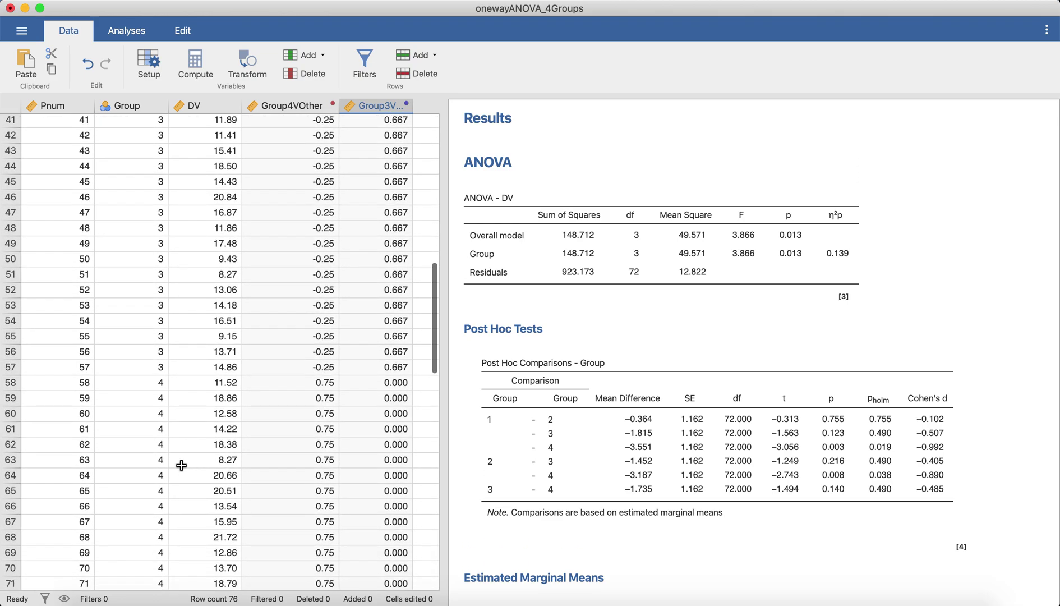
{"action": "scroll", "coordinate": [383, 463], "scroll_direction": "up", "scroll_amount": 8}
{"action": "scroll", "coordinate": [385, 448], "scroll_direction": "up", "scroll_amount": 6}
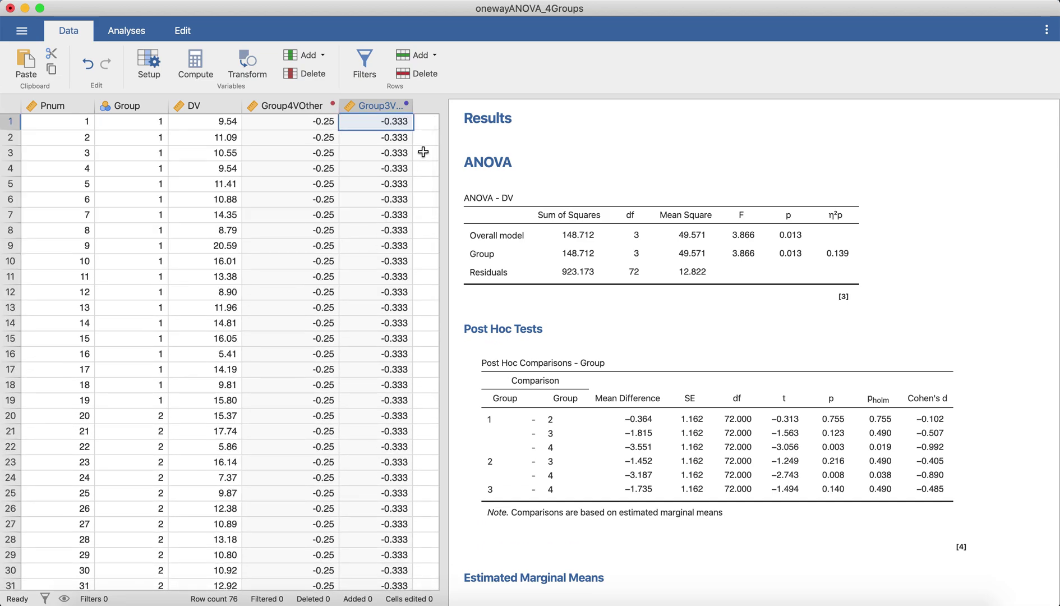
Step: Widen the Group3VGroup1Group2 column to fit its full name
{"action": "scroll", "coordinate": [279, 149], "scroll_direction": "right", "scroll_amount": 2}
{"action": "scroll", "coordinate": [279, 149], "scroll_direction": "right", "scroll_amount": 2}
{"action": "left_click_drag", "start_coordinate": [294, 105], "coordinate": [350, 116]}
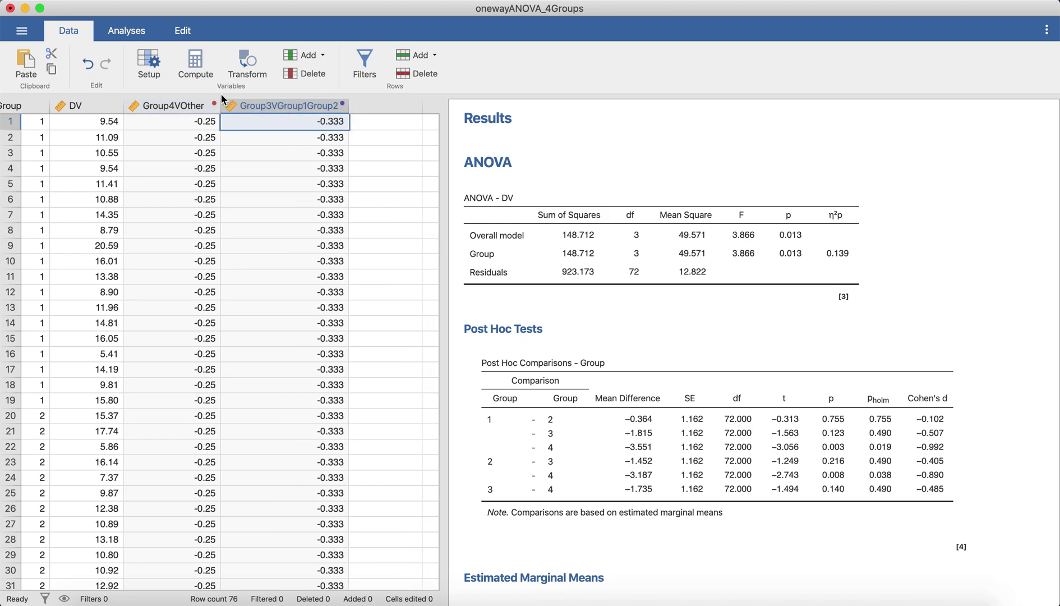
Step: Create a transformed variable after Group3VGroup1Group2 and name it Group2VGroup1, consulting the third contrast code in Google Sheets
{"action": "double_click", "coordinate": [390, 106]}
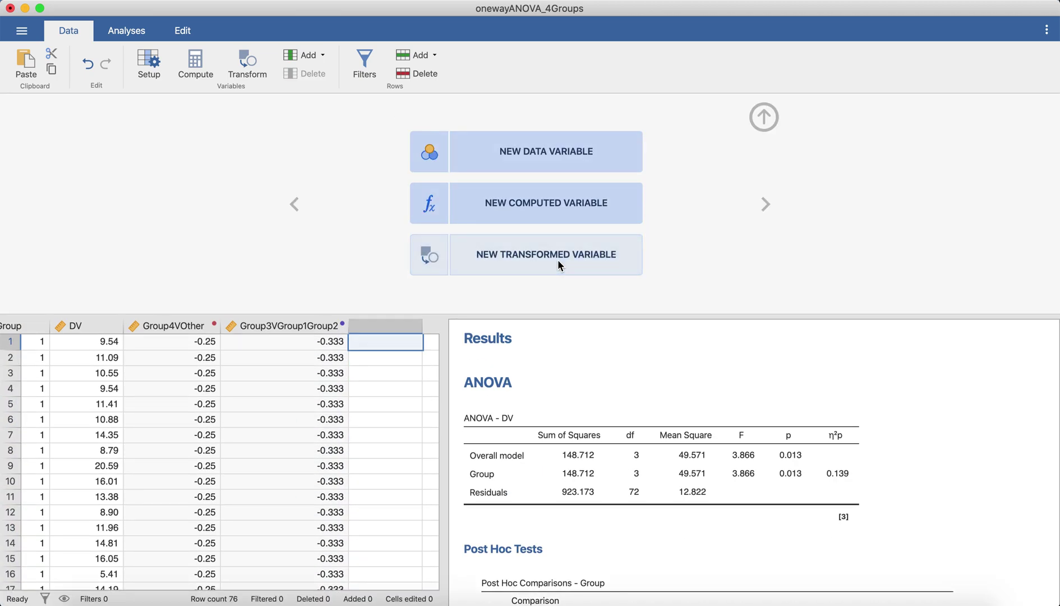
{"action": "left_click", "coordinate": [609, 258]}
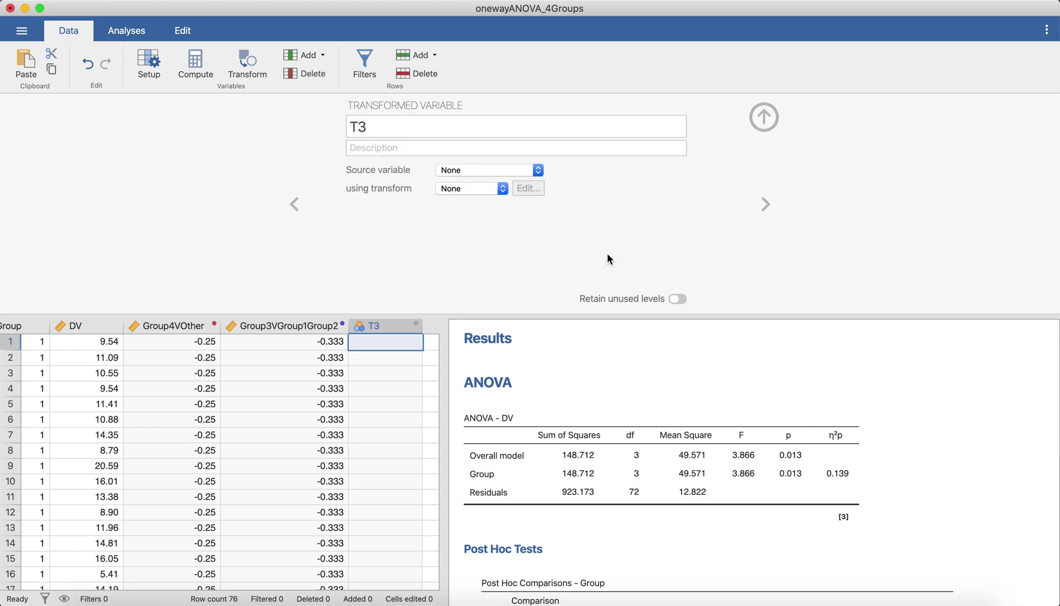
{"action": "left_click", "coordinate": [152, 603]}
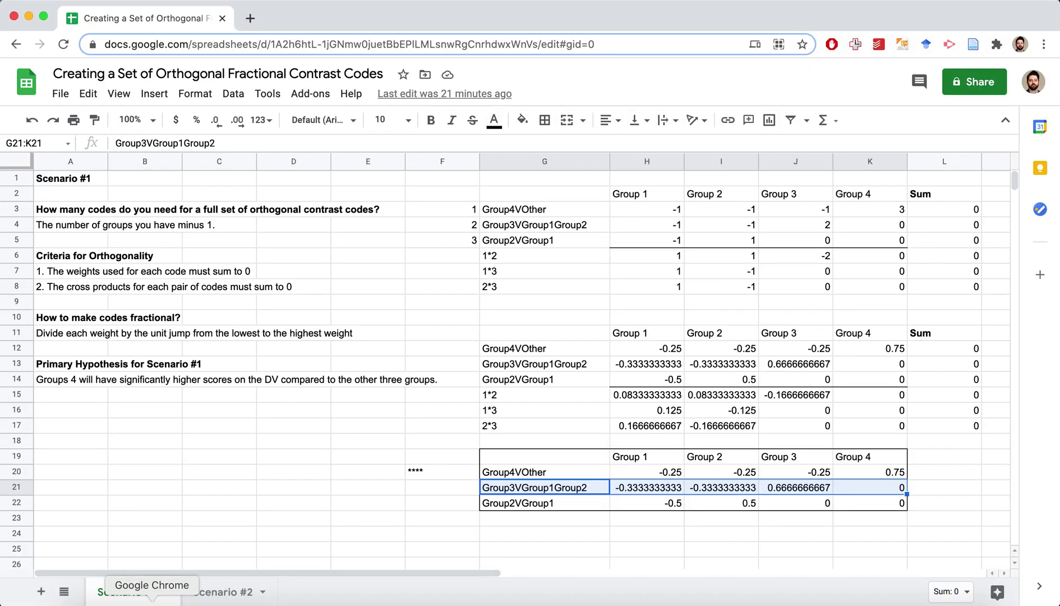
{"action": "left_click", "coordinate": [525, 508]}
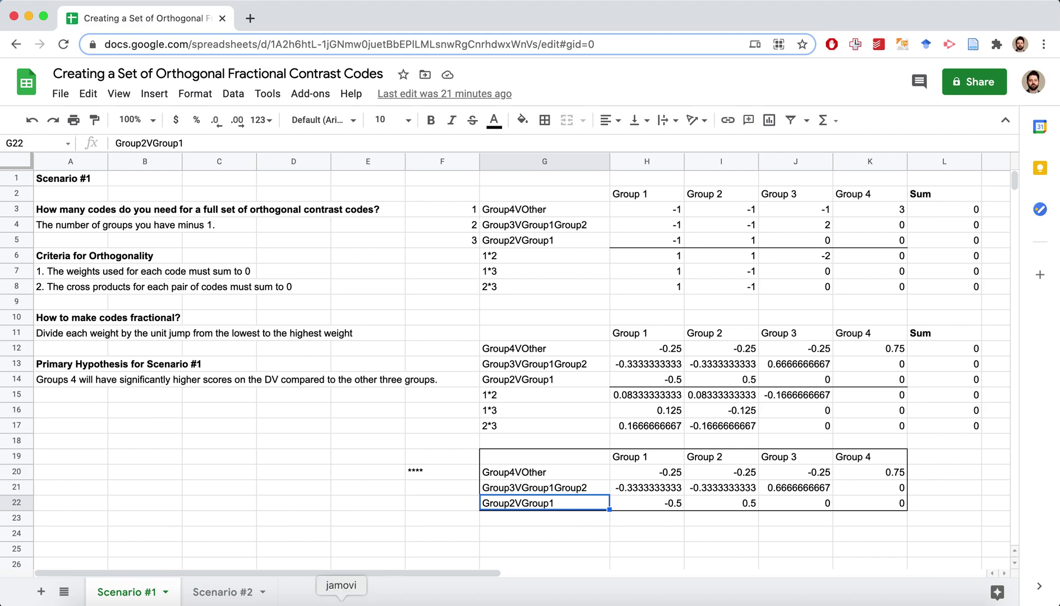
{"action": "left_click", "coordinate": [341, 603]}
{"action": "left_click", "coordinate": [447, 129]}
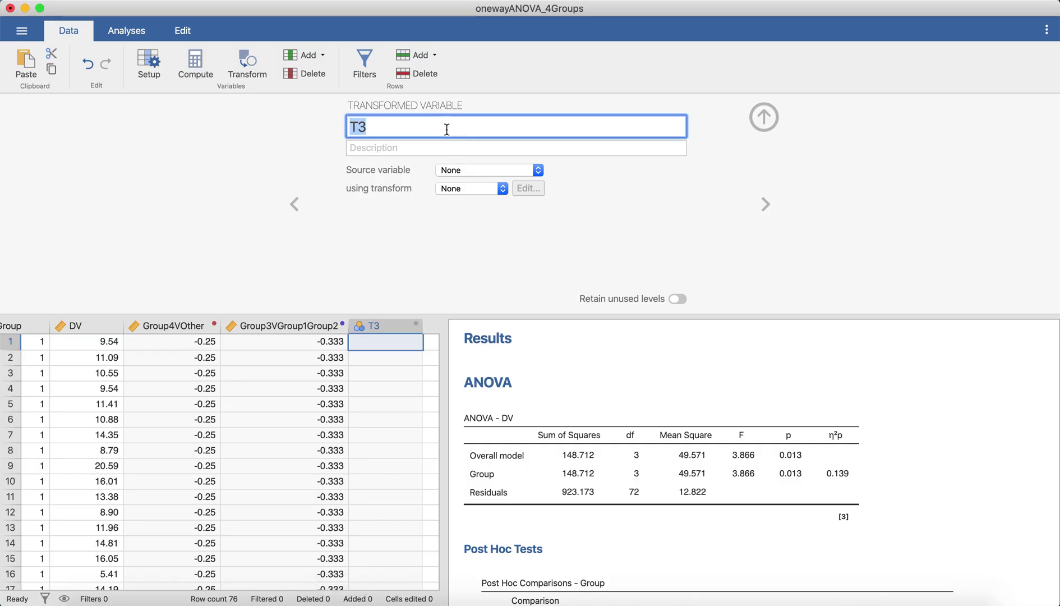
{"action": "type", "text": "Group2VGroup1"}
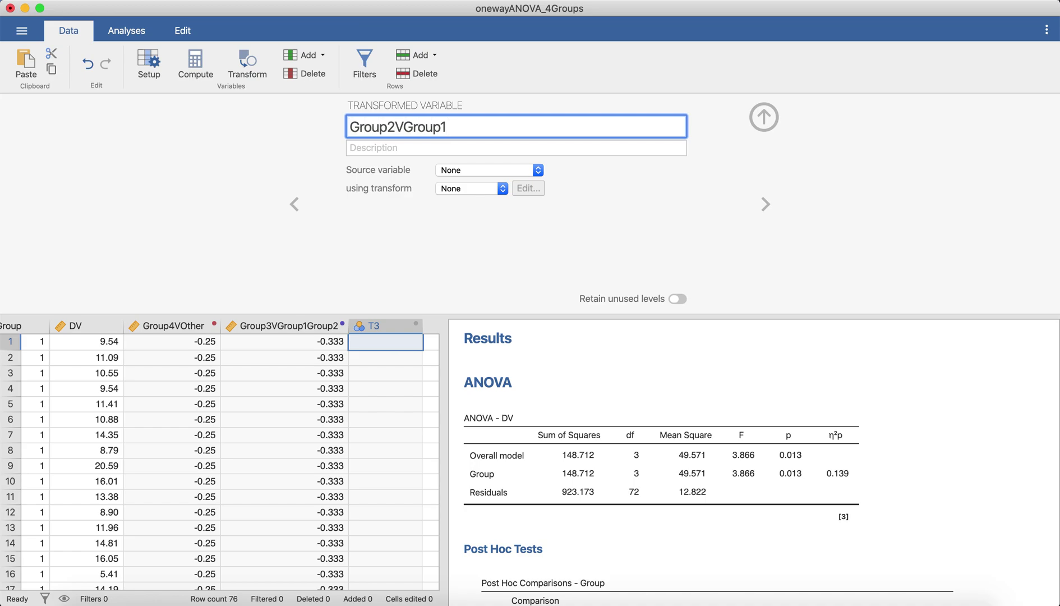
{"action": "key", "text": "Return"}
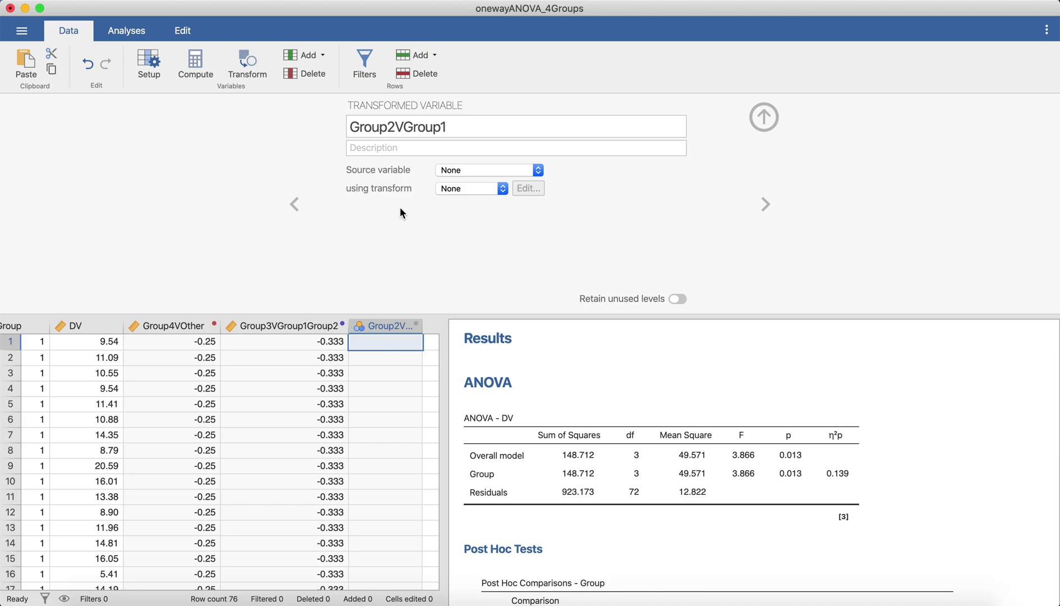
Step: Set Group as the source variable for Group2VGroup1 and create a new transform for it
{"action": "left_click", "coordinate": [521, 170]}
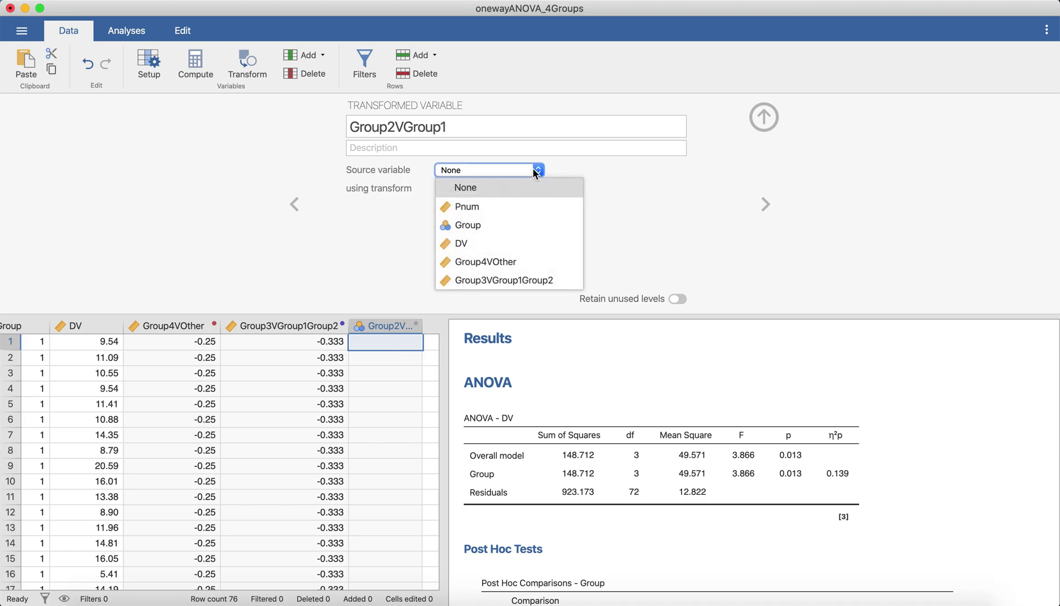
{"action": "left_click", "coordinate": [530, 230]}
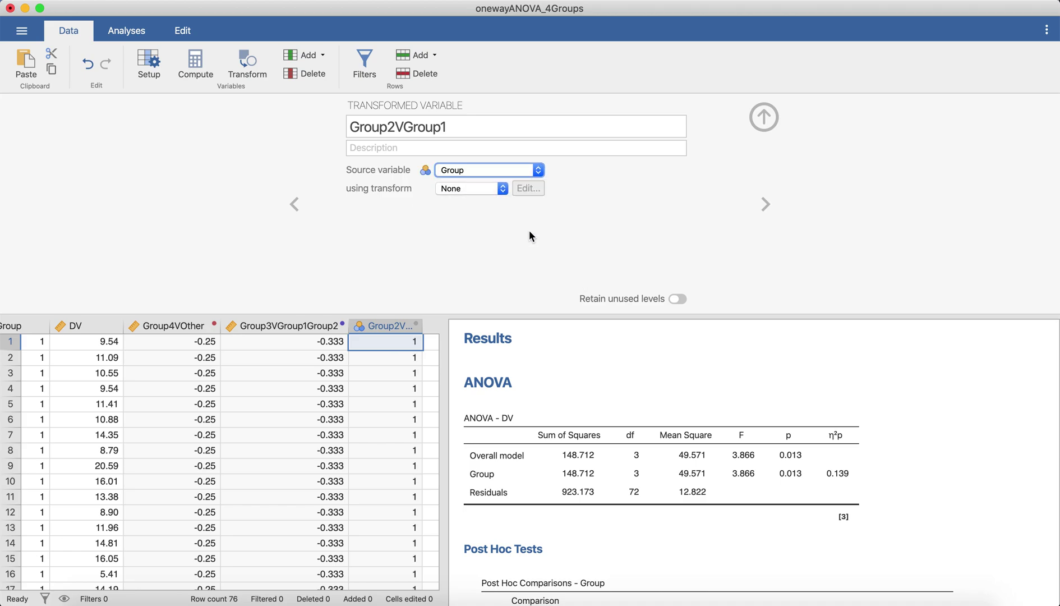
{"action": "left_click", "coordinate": [497, 188]}
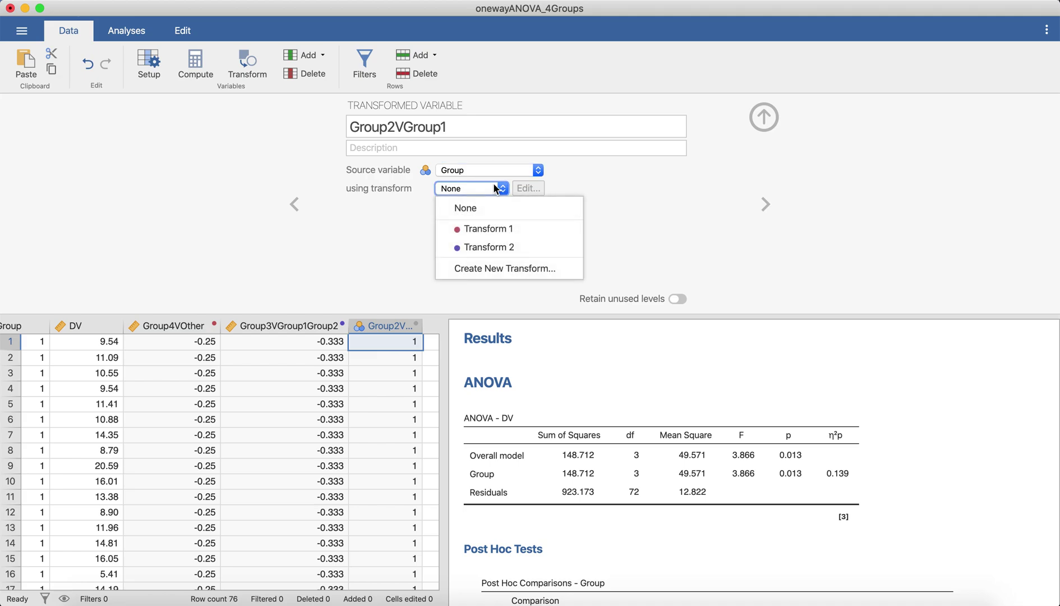
{"action": "left_click", "coordinate": [538, 273]}
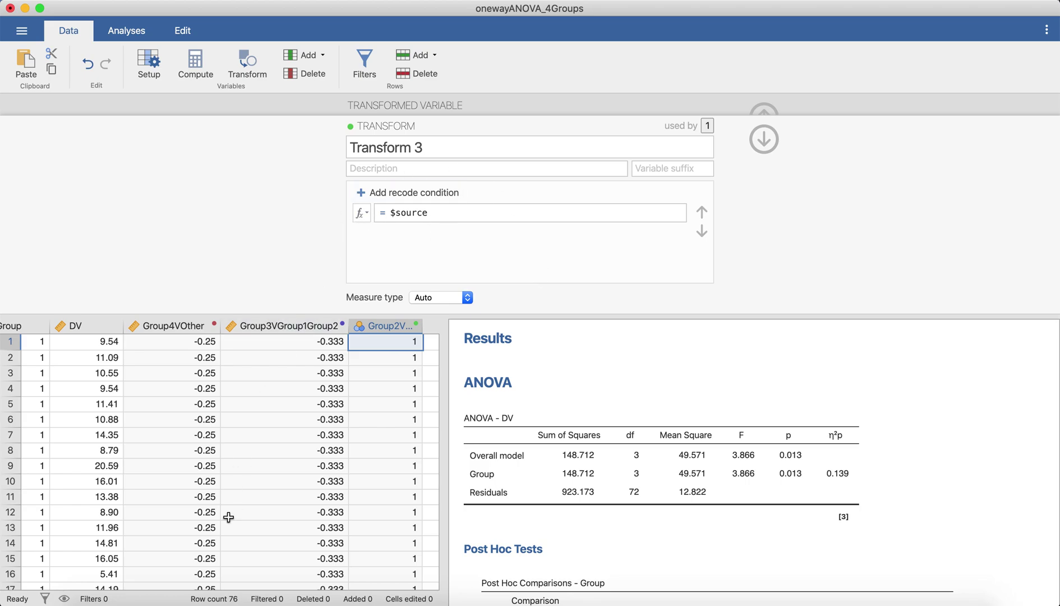
Step: Highlight the Group2VGroup1 weights in Google Sheets and add a jamovi recode condition using -.5 when the source == 1
{"action": "left_click", "coordinate": [151, 601]}
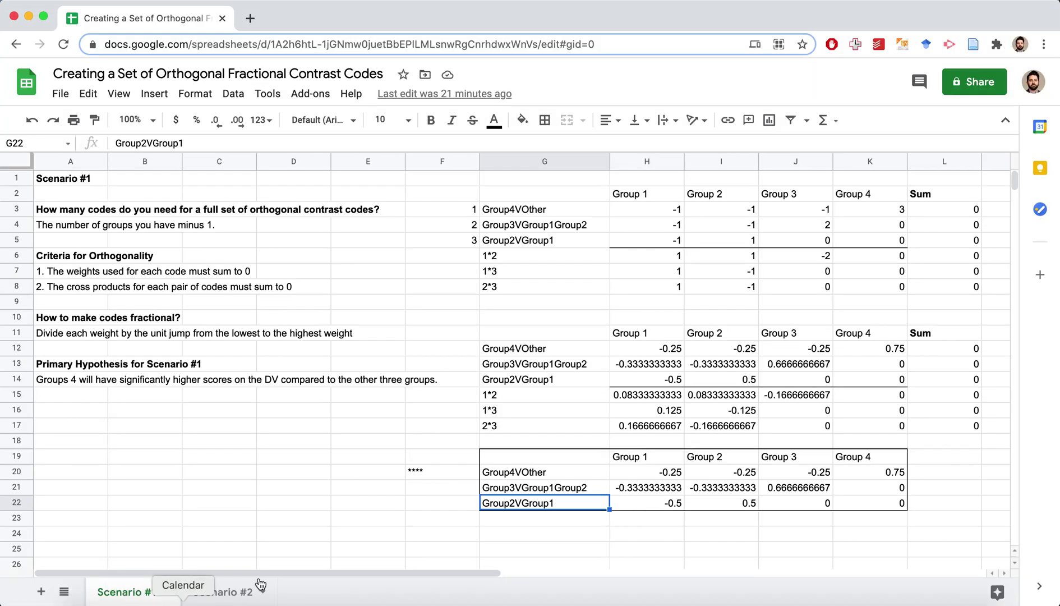
{"action": "left_click", "coordinate": [643, 503]}
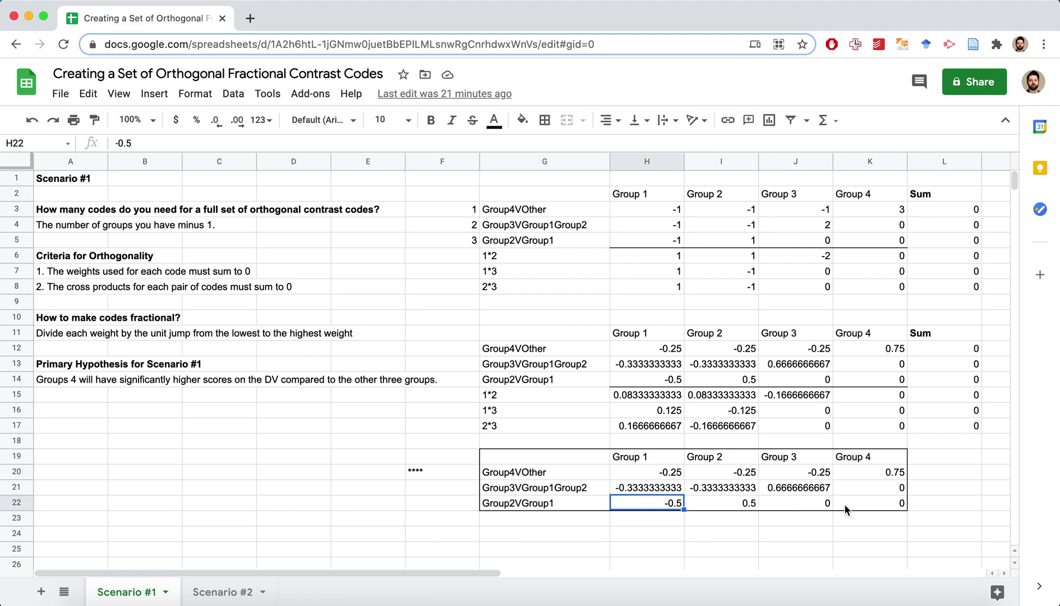
{"action": "left_click", "coordinate": [560, 508]}
{"action": "left_click", "coordinate": [897, 504], "text": "shift"}
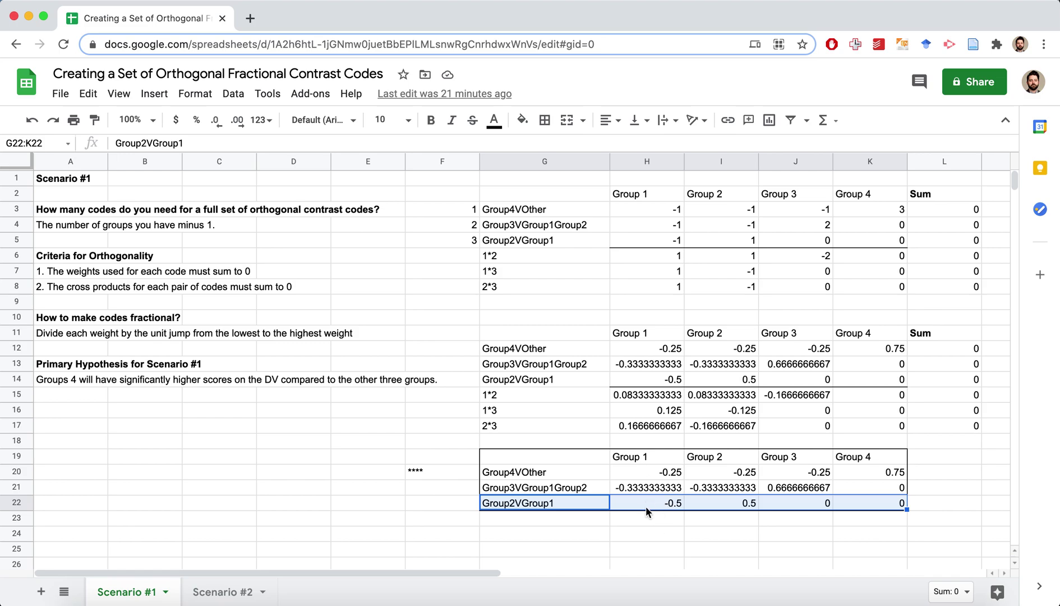
{"action": "left_click", "coordinate": [340, 603]}
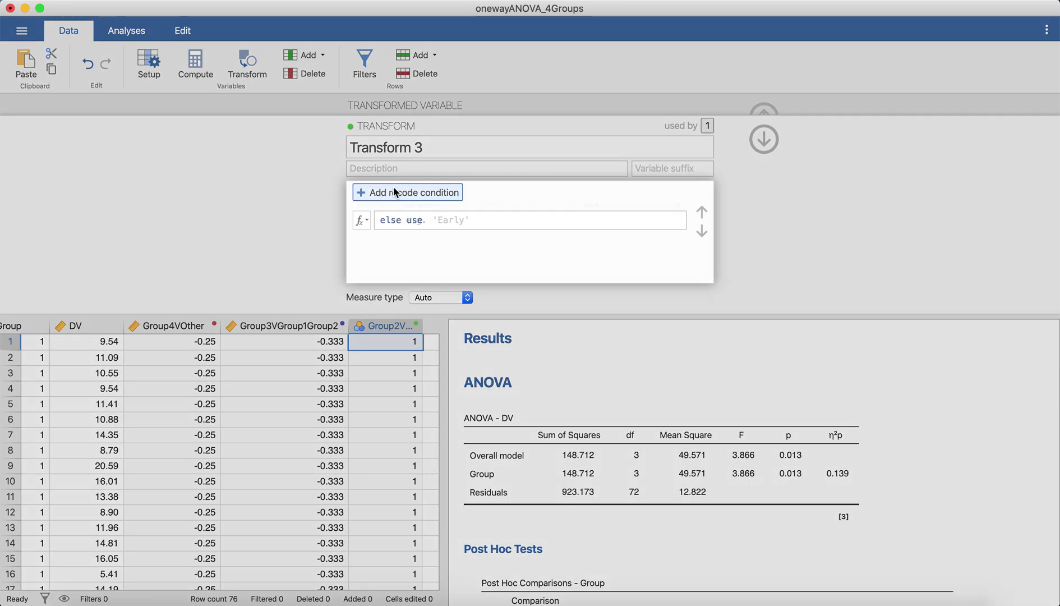
{"action": "left_click", "coordinate": [395, 192]}
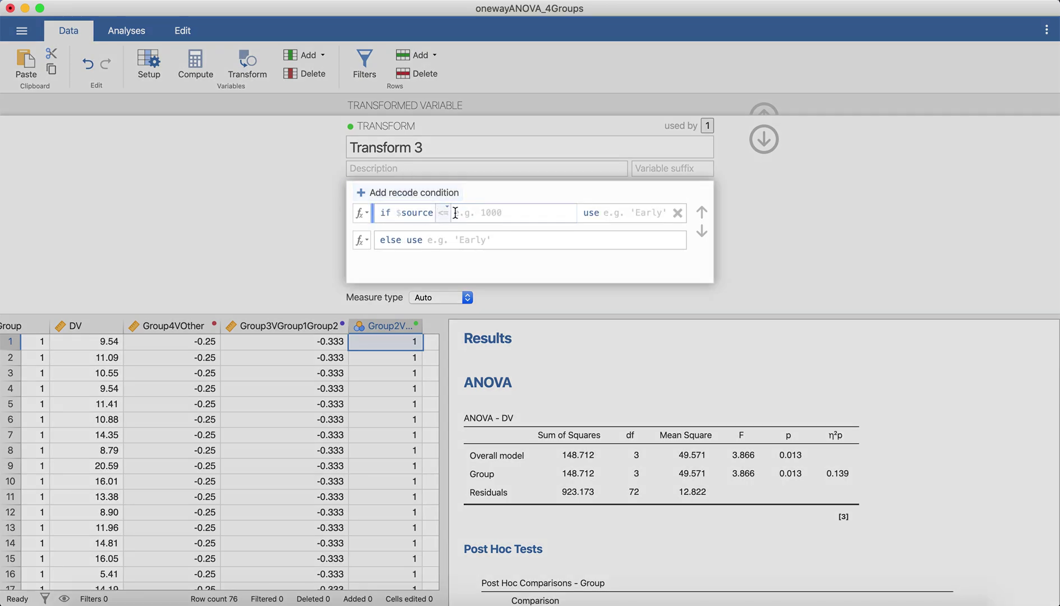
{"action": "type", "text": "== 1"}
{"action": "left_click", "coordinate": [661, 214]}
{"action": "type", "text": "-.5"}
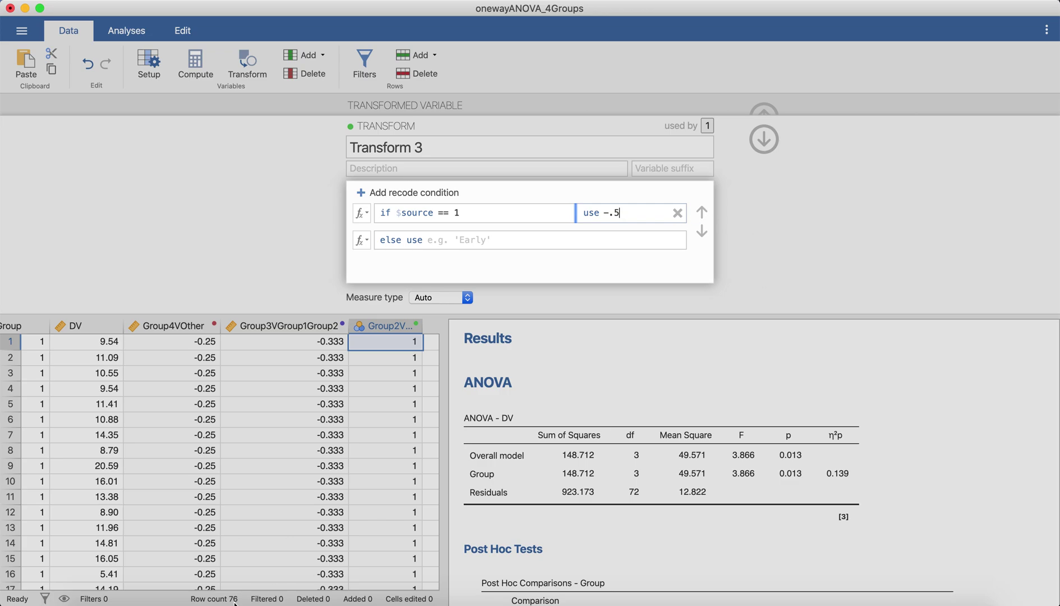
Step: Check the Group 2 weight in Google Sheets and add a jamovi recode condition using .5 when the source == 2
{"action": "left_click", "coordinate": [152, 599]}
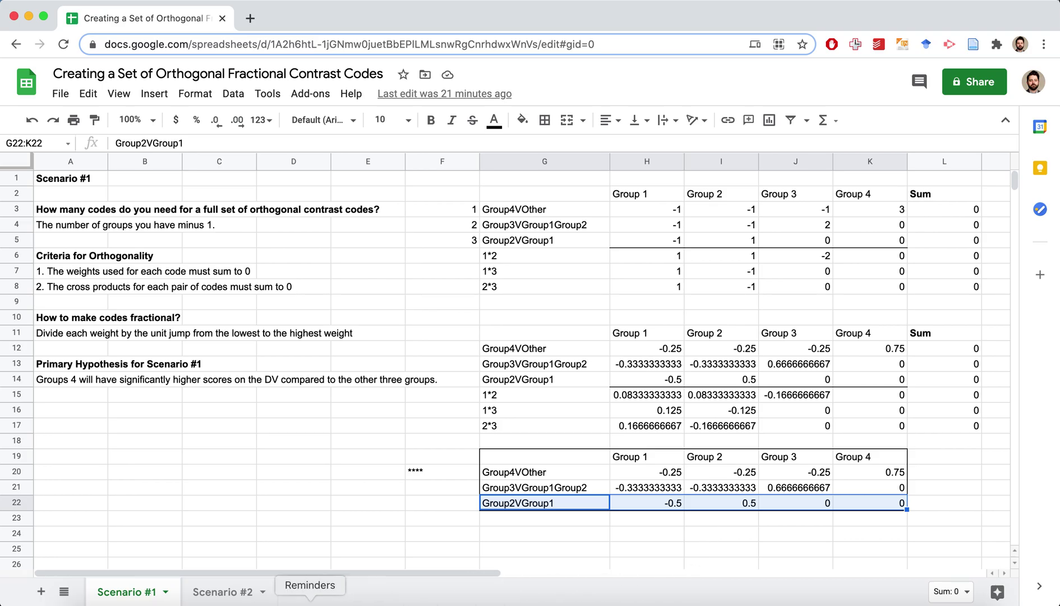
{"action": "left_click", "coordinate": [340, 599]}
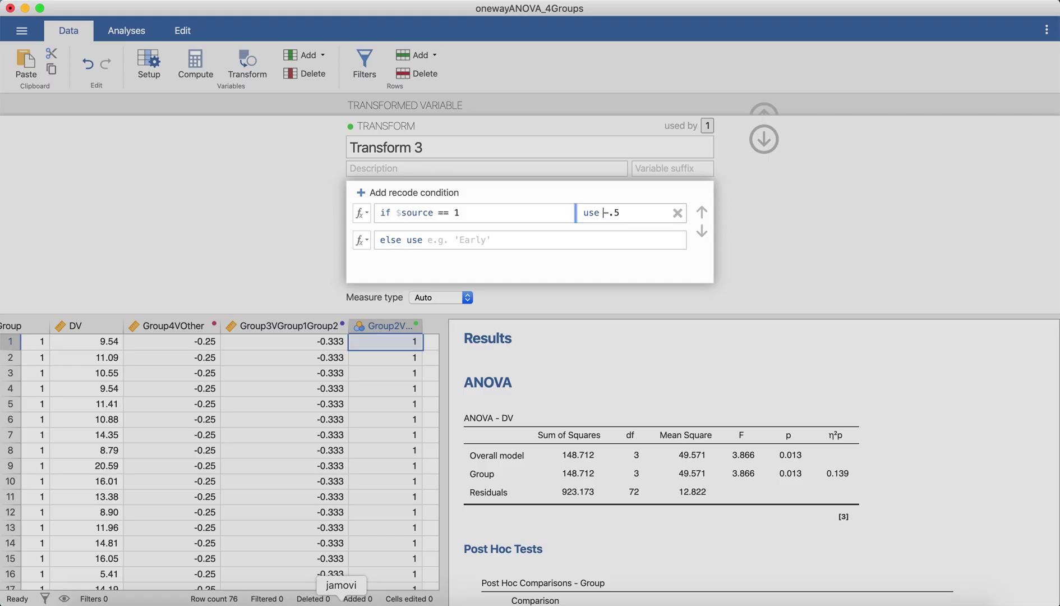
{"action": "left_click", "coordinate": [370, 193]}
{"action": "type", "text": "== 2"}
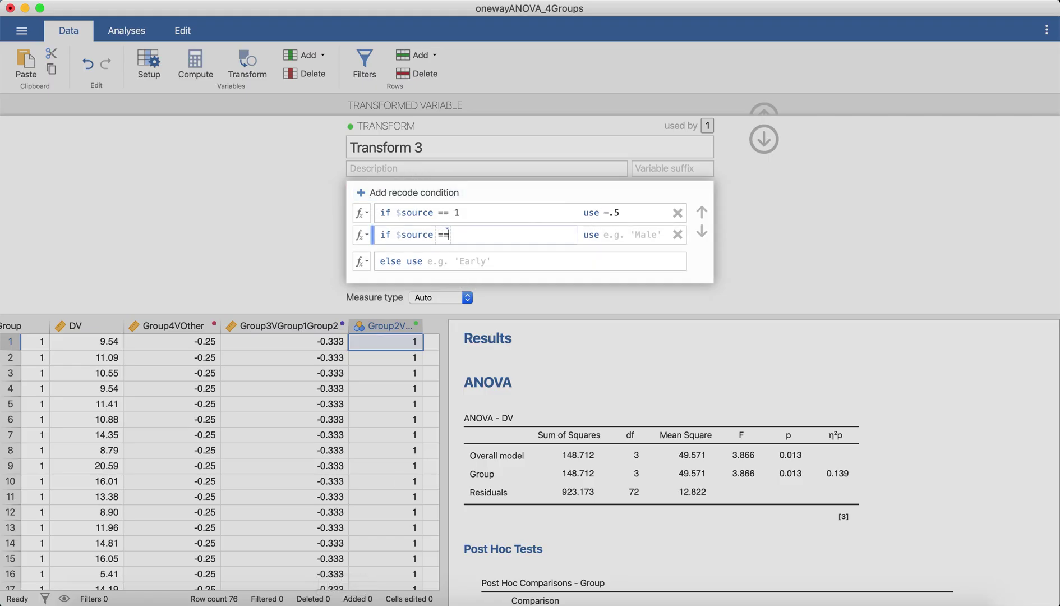
{"action": "left_click", "coordinate": [648, 235]}
{"action": "type", "text": ".5"}
{"action": "left_click", "coordinate": [754, 253]}
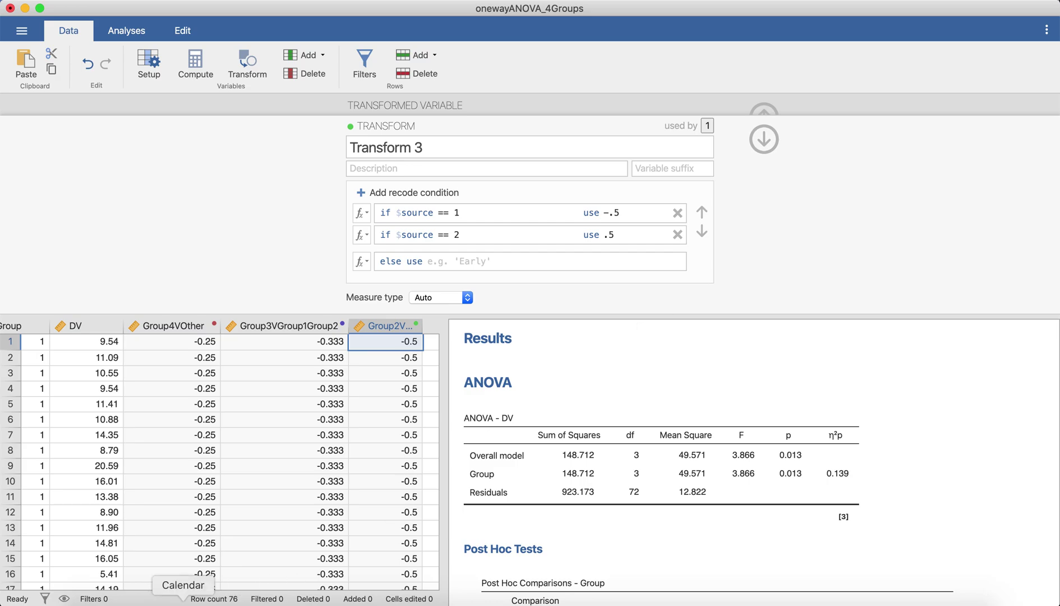
Step: Check the Group 3 weight in Google Sheets and add a jamovi recode condition using 0 when the source == 3
{"action": "left_click", "coordinate": [147, 596]}
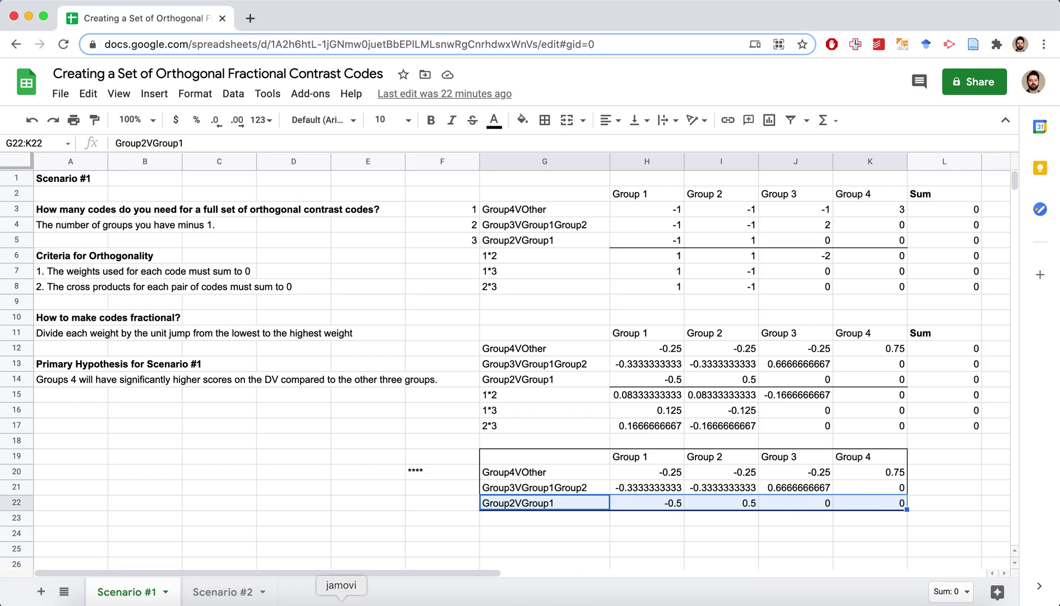
{"action": "left_click", "coordinate": [340, 595]}
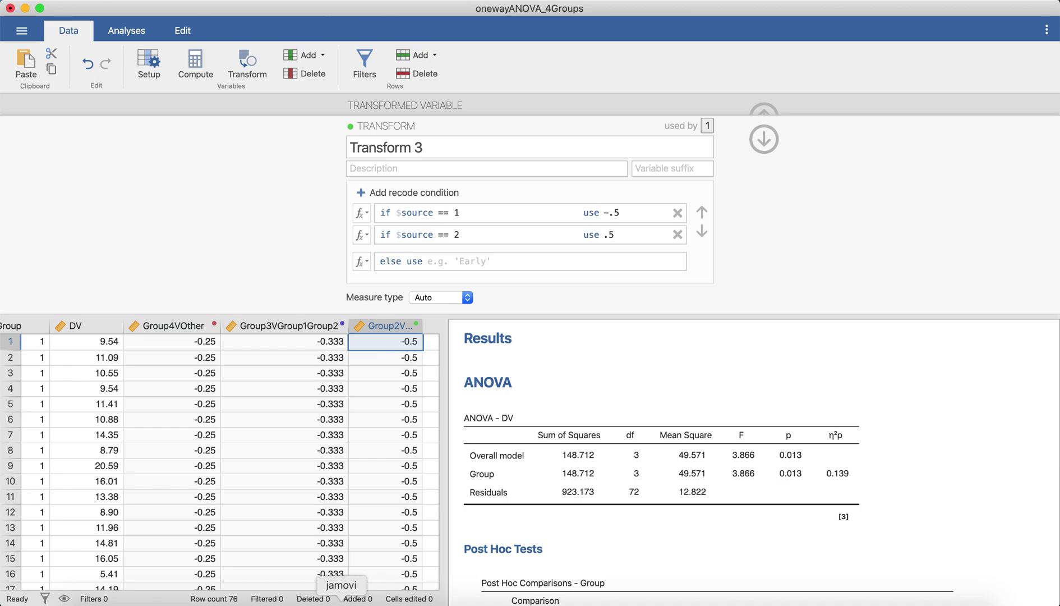
{"action": "left_click", "coordinate": [387, 197]}
{"action": "type", "text": "== 3"}
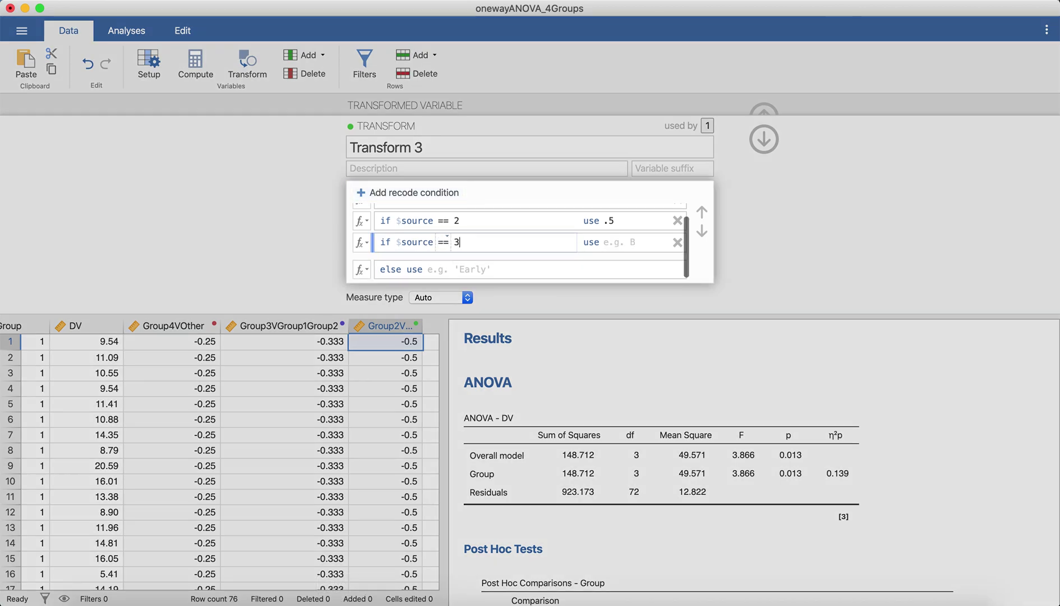
{"action": "left_click", "coordinate": [652, 239]}
{"action": "type", "text": "0"}
Step: Add a recode condition to the Group2VGroup1 transform using 0 when the source == 4
{"action": "left_click", "coordinate": [372, 197]}
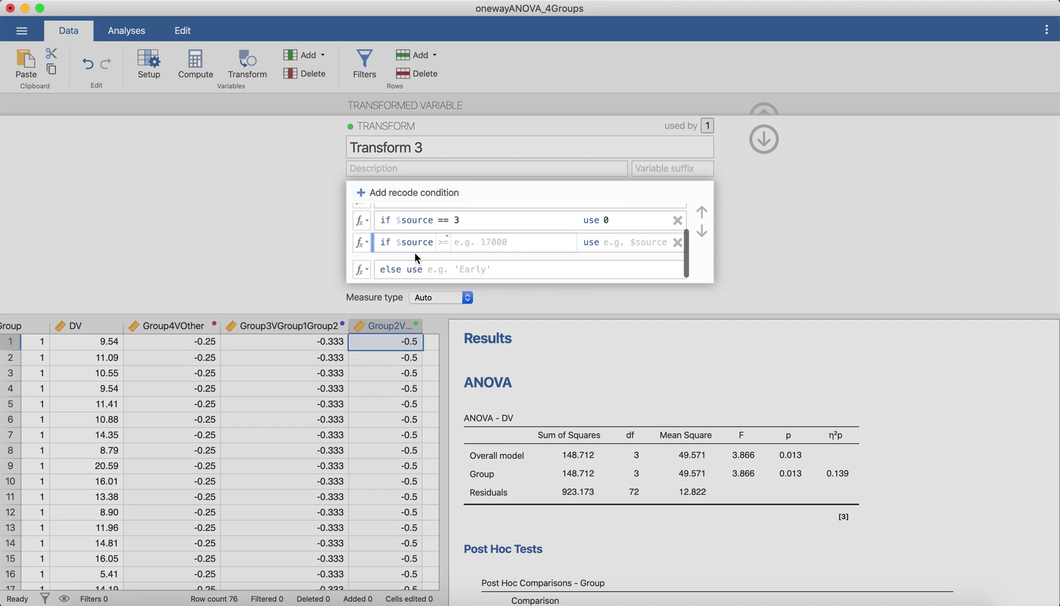
{"action": "type", "text": "== 4"}
{"action": "left_click", "coordinate": [613, 244]}
{"action": "type", "text": "0"}
{"action": "left_click", "coordinate": [830, 279]}
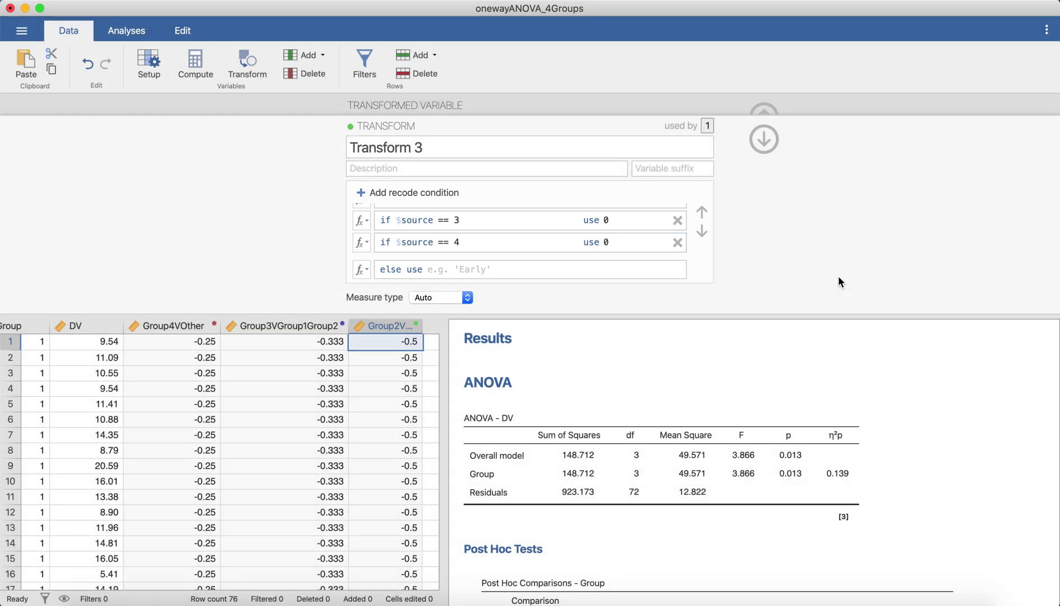
Step: Review the recode conditions and close the transform and variable editors, then widen the data area and the Group2VGroup1 column to fit its full name
{"action": "scroll", "coordinate": [536, 222], "scroll_direction": "up", "scroll_amount": 2}
{"action": "scroll", "coordinate": [535, 222], "scroll_direction": "up", "scroll_amount": 3}
{"action": "left_click", "coordinate": [765, 151]}
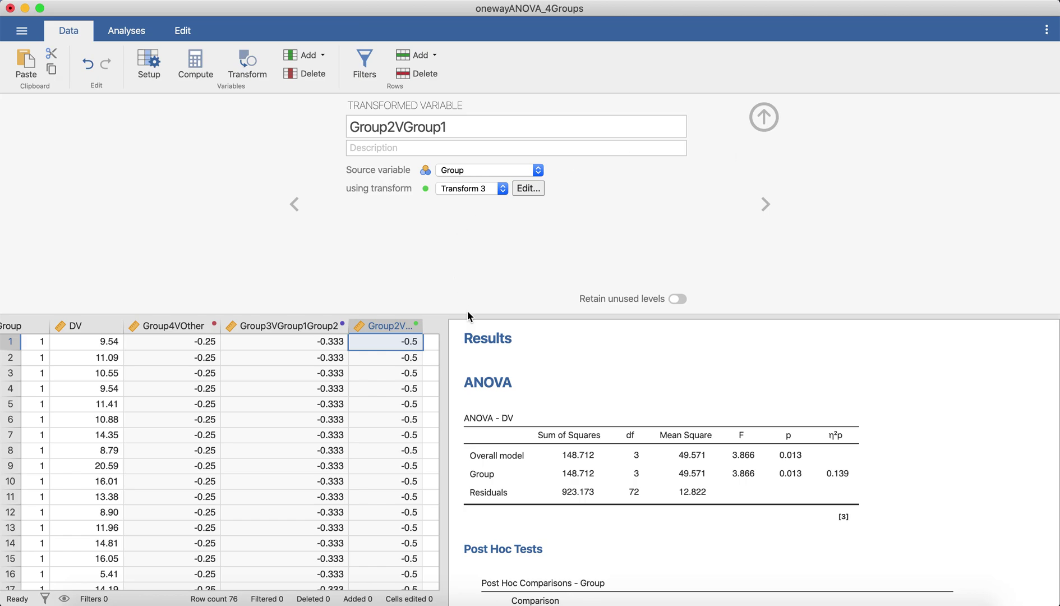
{"action": "left_click", "coordinate": [765, 118]}
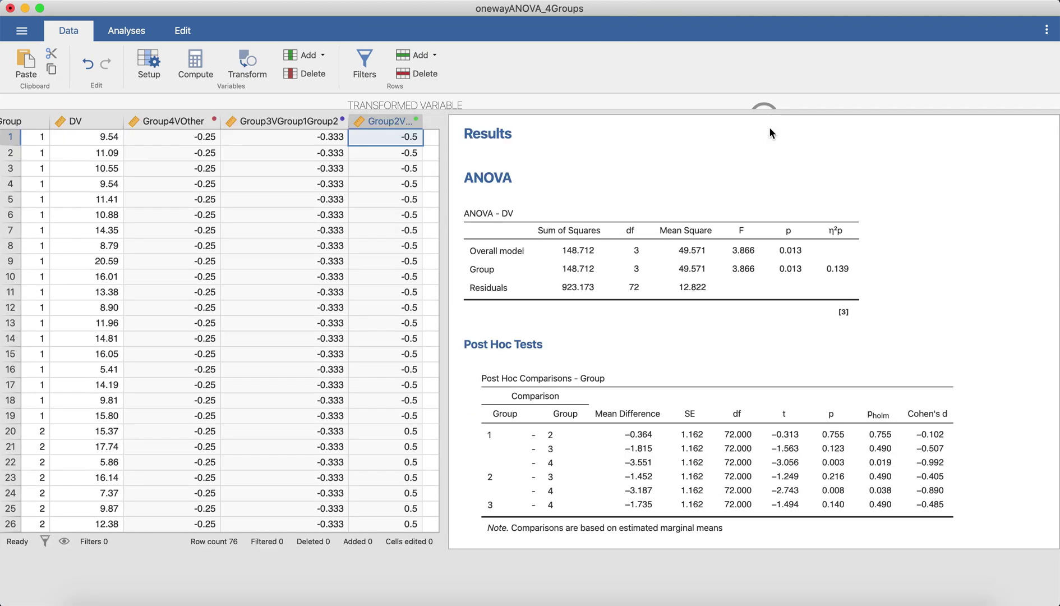
{"action": "left_click_drag", "start_coordinate": [439, 182], "coordinate": [543, 183]}
{"action": "left_click_drag", "start_coordinate": [423, 103], "coordinate": [450, 109]}
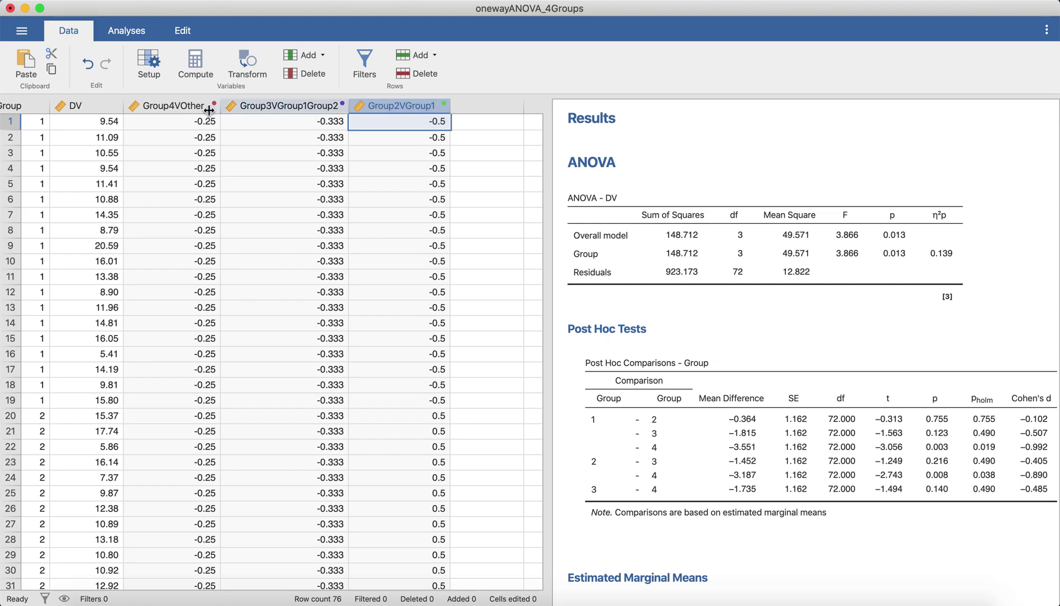
Step: Examine the Group4VOther, Group3VGroup1Group2 and Group2VGroup1 codes against the Group values across the rows of all four groups
{"action": "left_click", "coordinate": [185, 109]}
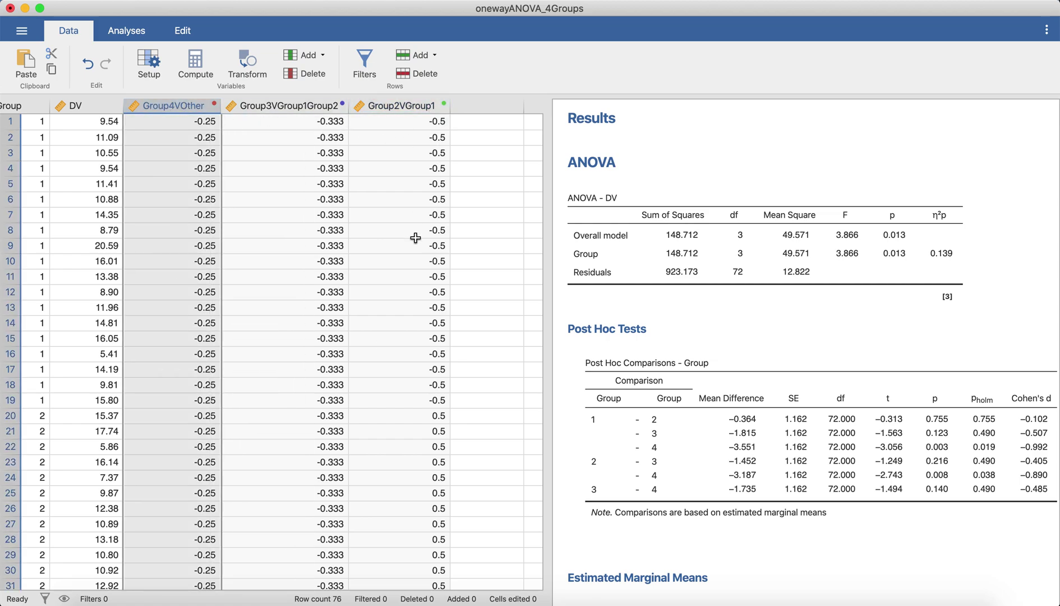
{"action": "scroll", "coordinate": [415, 237], "scroll_direction": "down", "scroll_amount": 10}
{"action": "scroll", "coordinate": [415, 238], "scroll_direction": "left", "scroll_amount": 3}
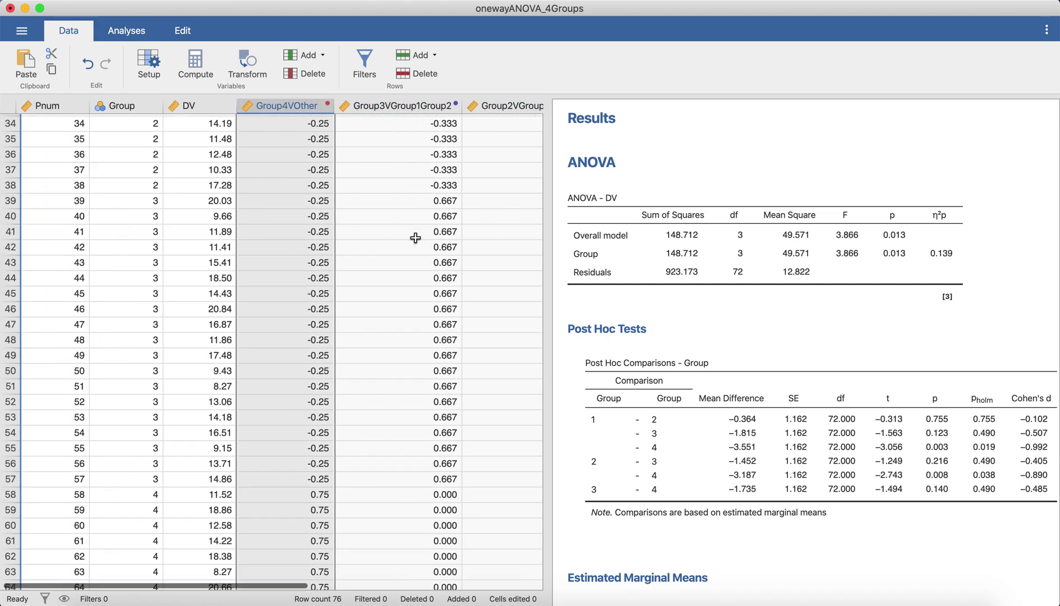
{"action": "scroll", "coordinate": [415, 238], "scroll_direction": "left", "scroll_amount": 2}
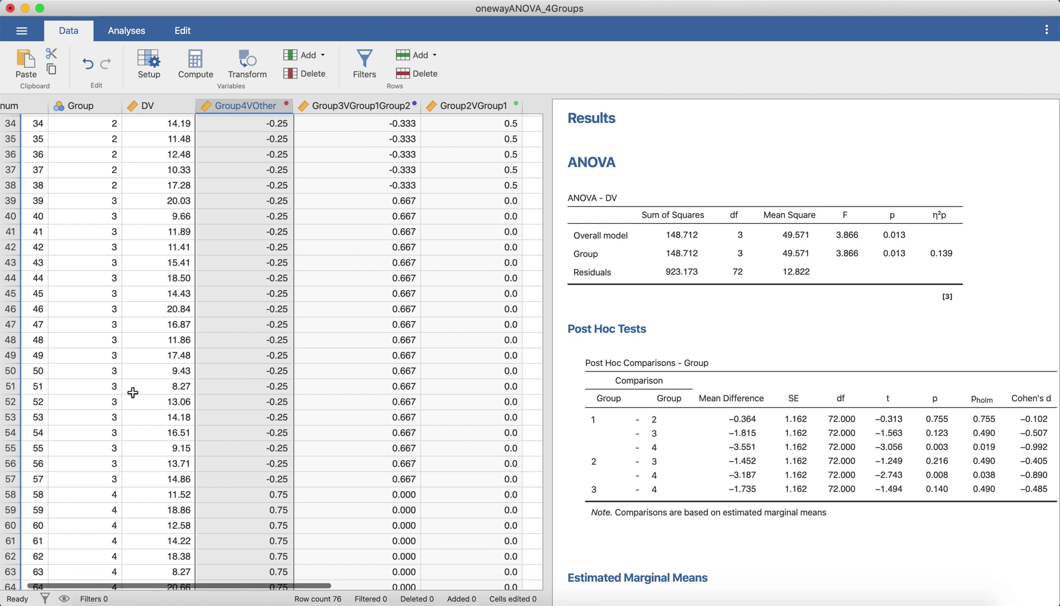
{"action": "scroll", "coordinate": [90, 214], "scroll_direction": "up", "scroll_amount": 9}
{"action": "scroll", "coordinate": [106, 315], "scroll_direction": "up", "scroll_amount": 2}
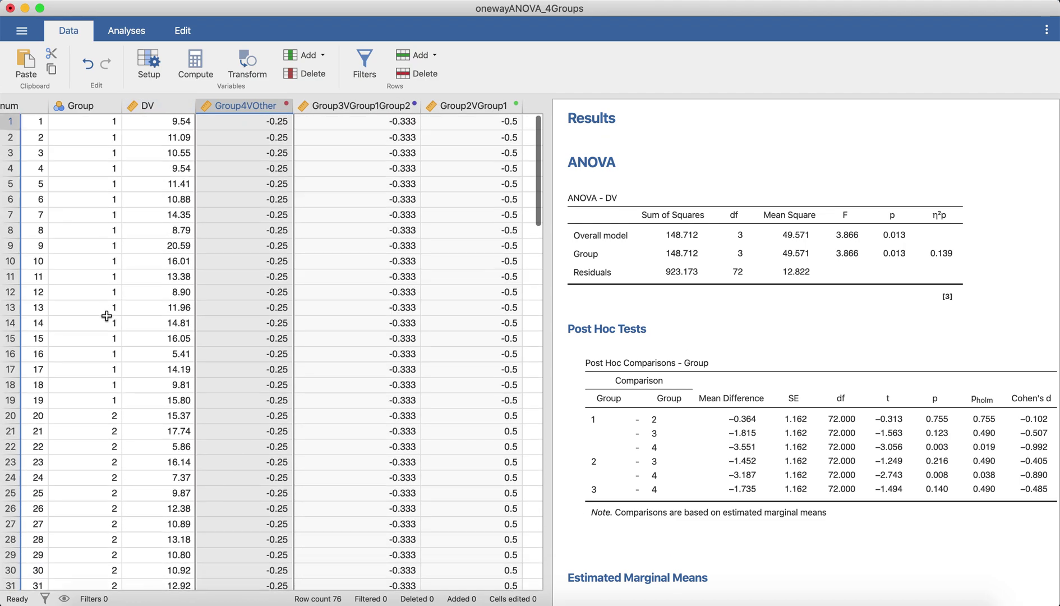
{"action": "left_click", "coordinate": [466, 125]}
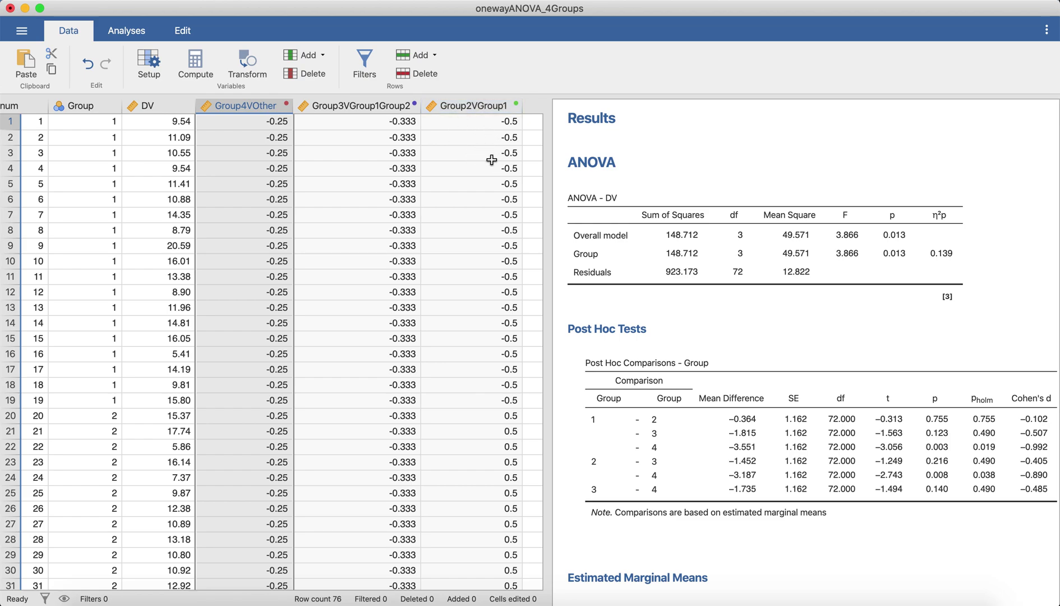
{"action": "scroll", "coordinate": [479, 253], "scroll_direction": "down", "scroll_amount": 3}
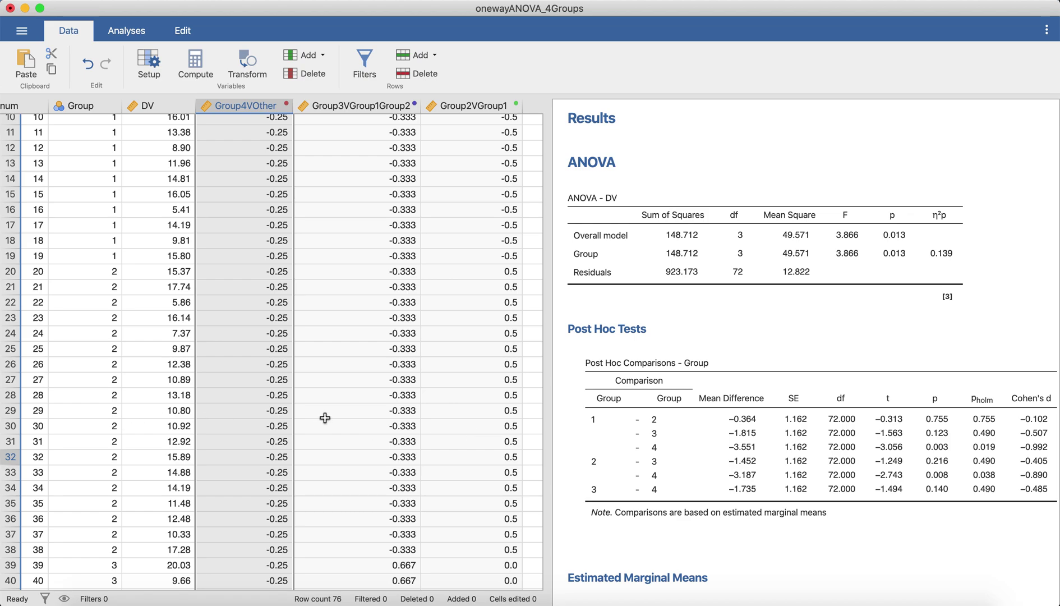
{"action": "scroll", "coordinate": [468, 474], "scroll_direction": "down", "scroll_amount": 15}
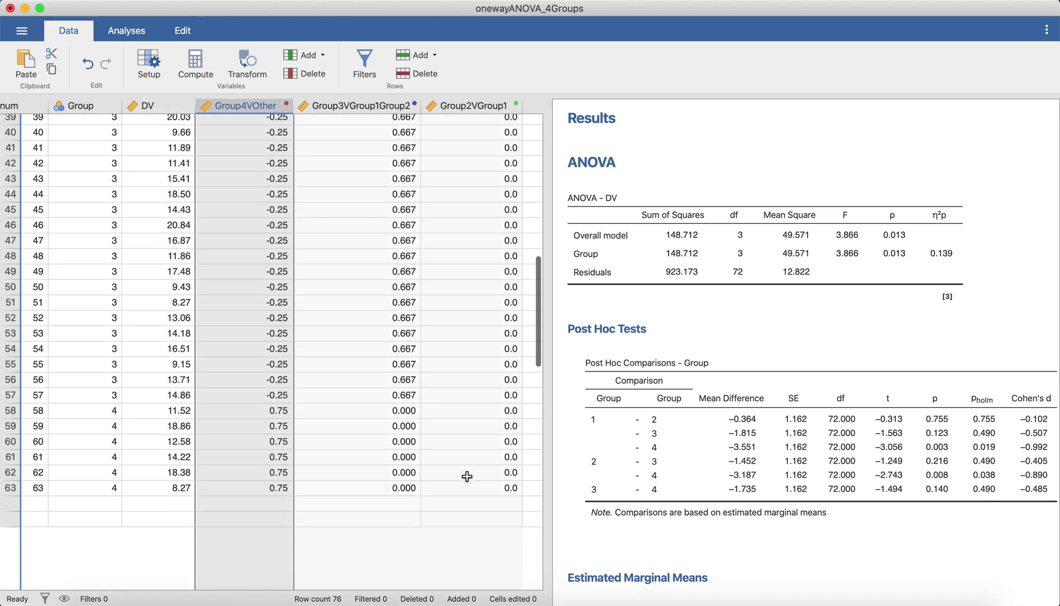
{"action": "scroll", "coordinate": [467, 476], "scroll_direction": "up", "scroll_amount": 20}
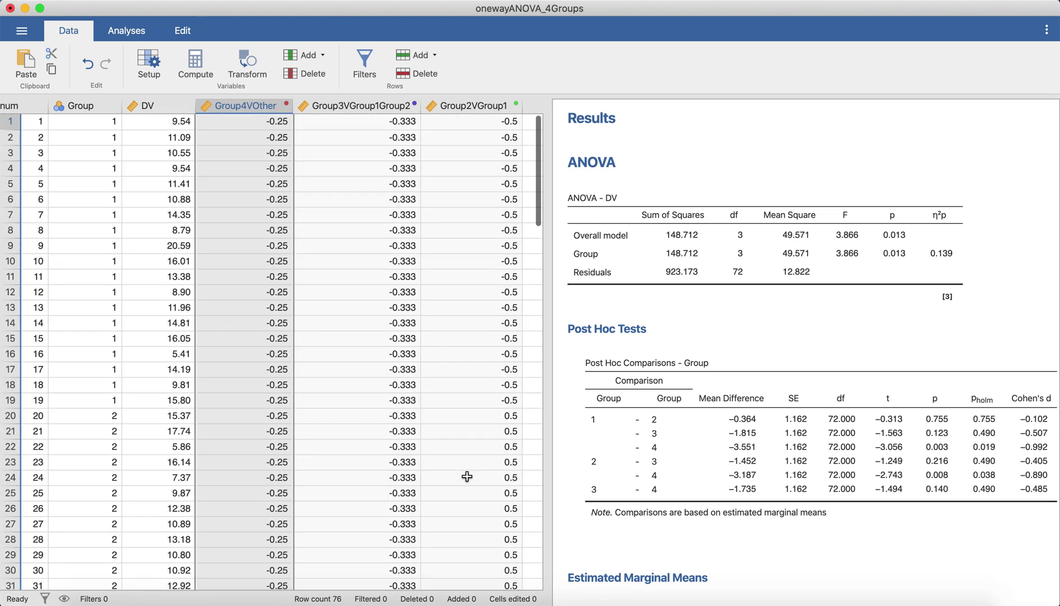